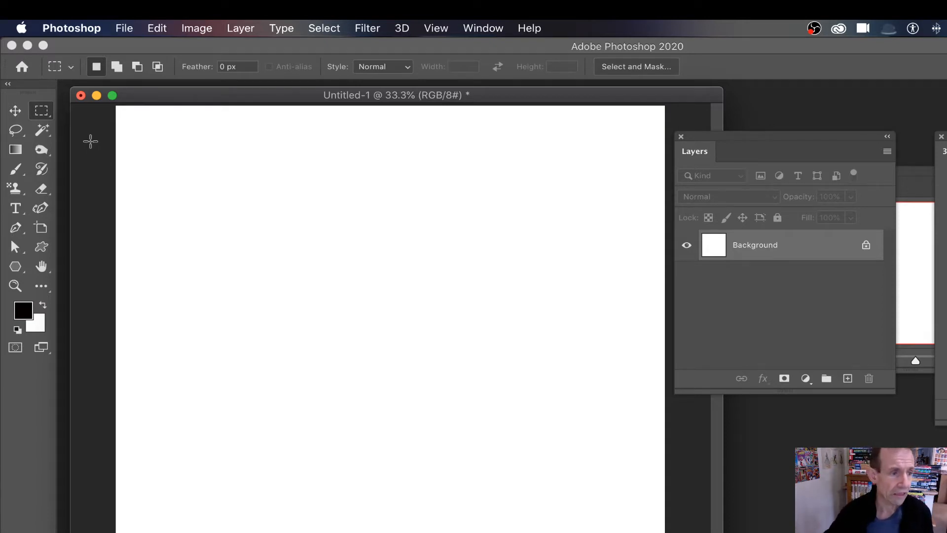
Switch to the Gradient tool and scroll through the gradient presets list
click(16, 153)
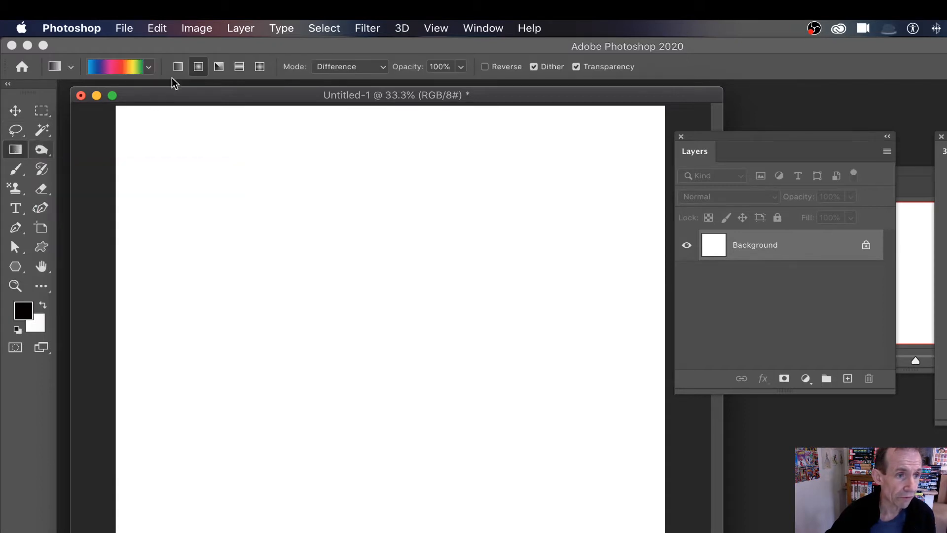
click(148, 67)
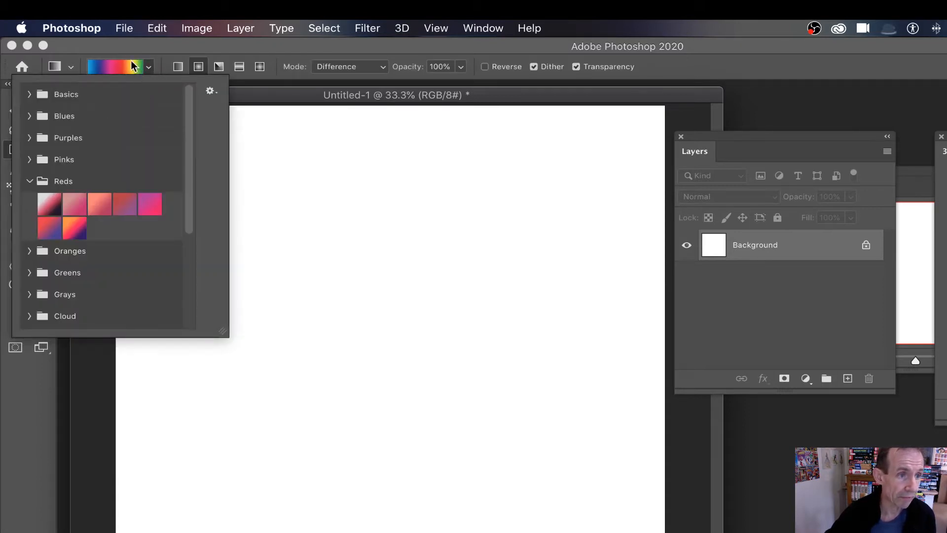
click(135, 49)
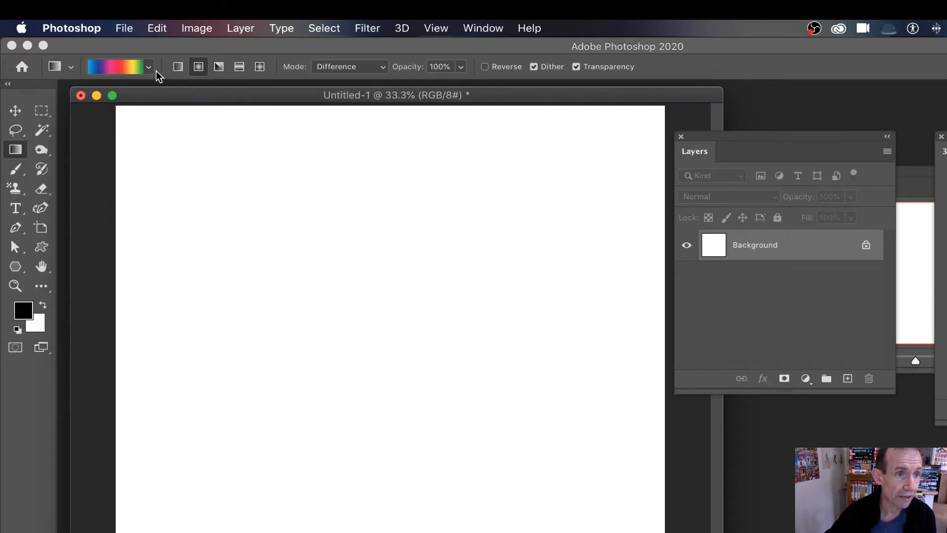
click(148, 67)
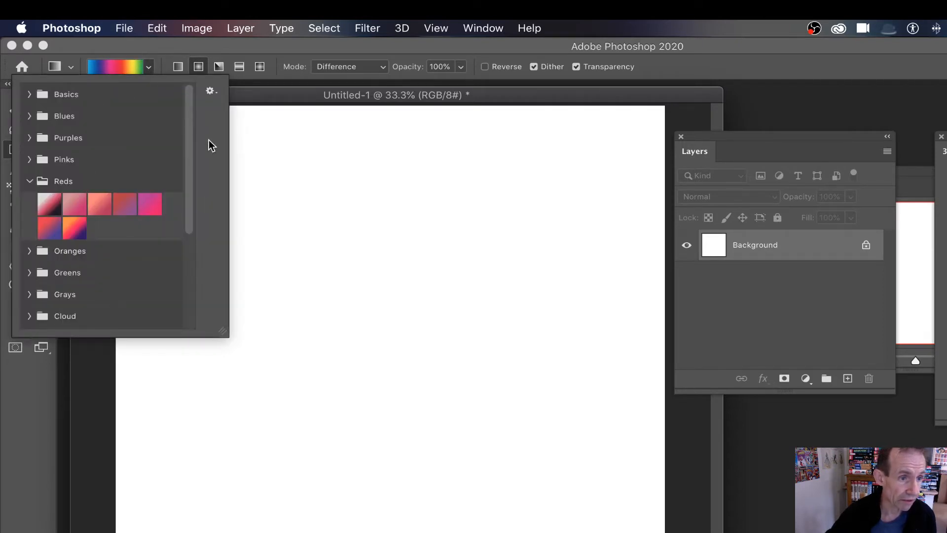
drag(187, 141, 189, 242)
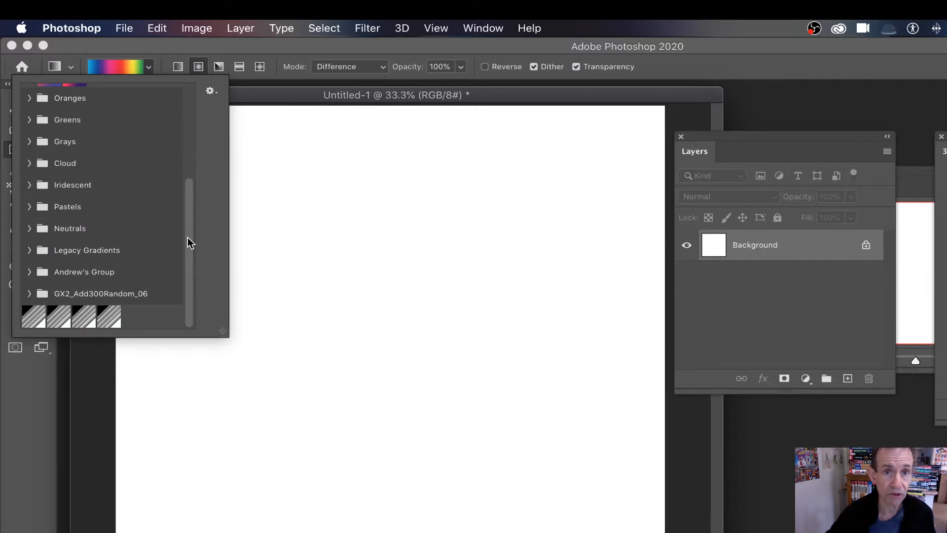
click(485, 30)
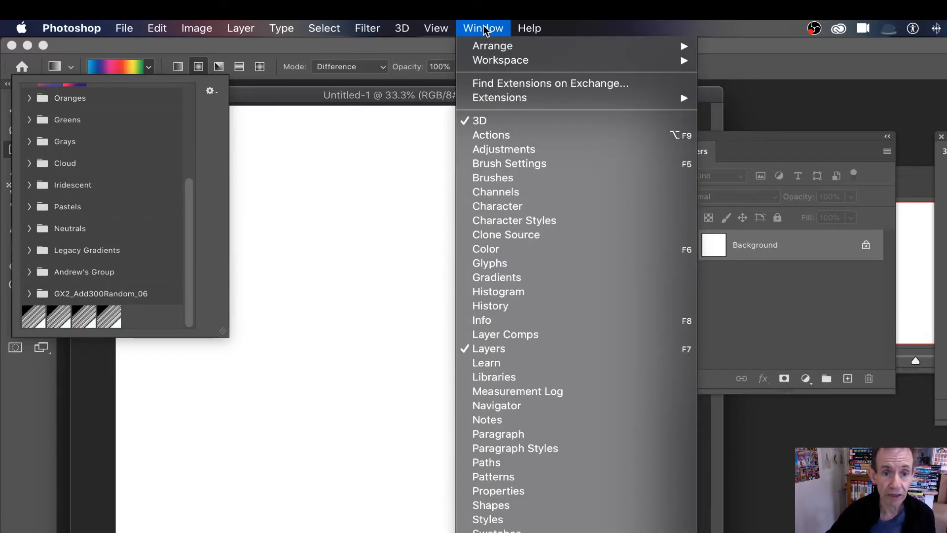
Show the Gradients panel, peek inside Legacy Gradients, and park the panel at the right edge
click(505, 279)
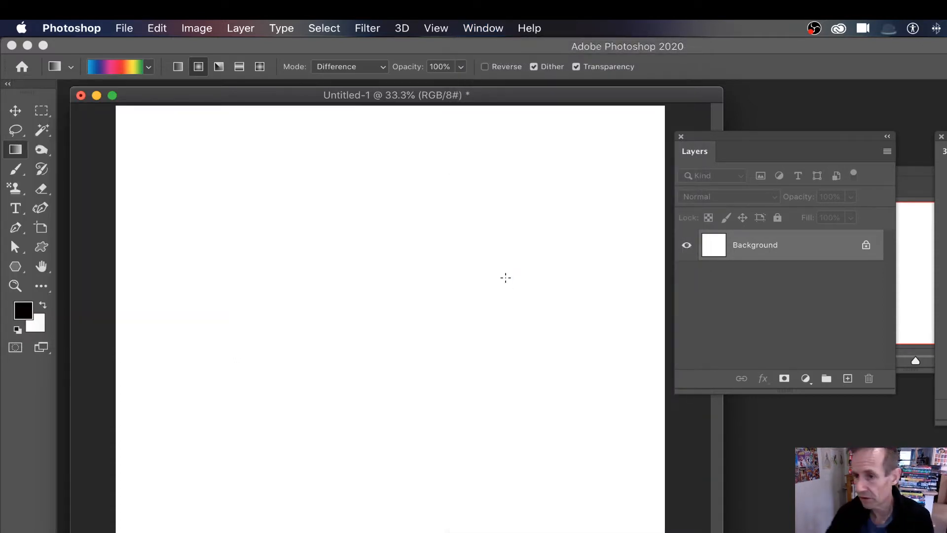
drag(946, 94, 573, 120)
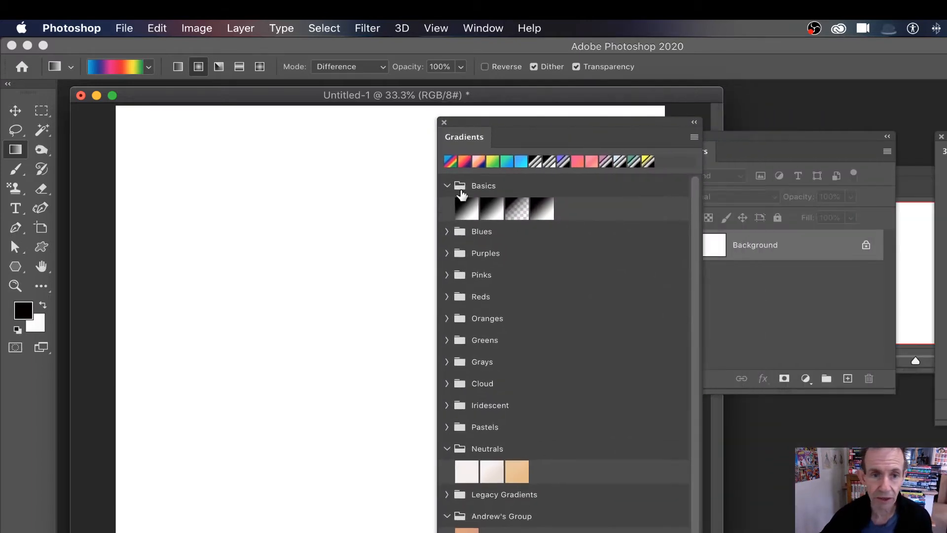
click(694, 138)
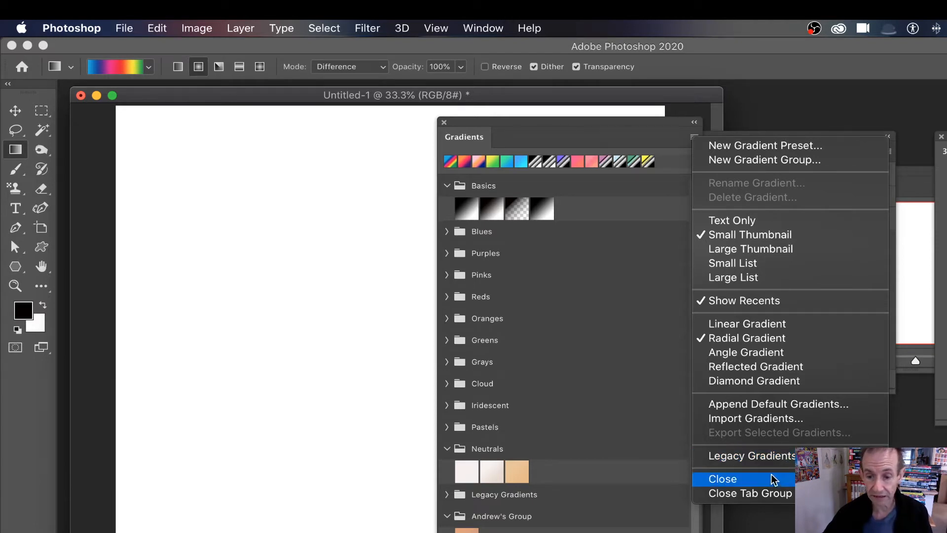
click(537, 457)
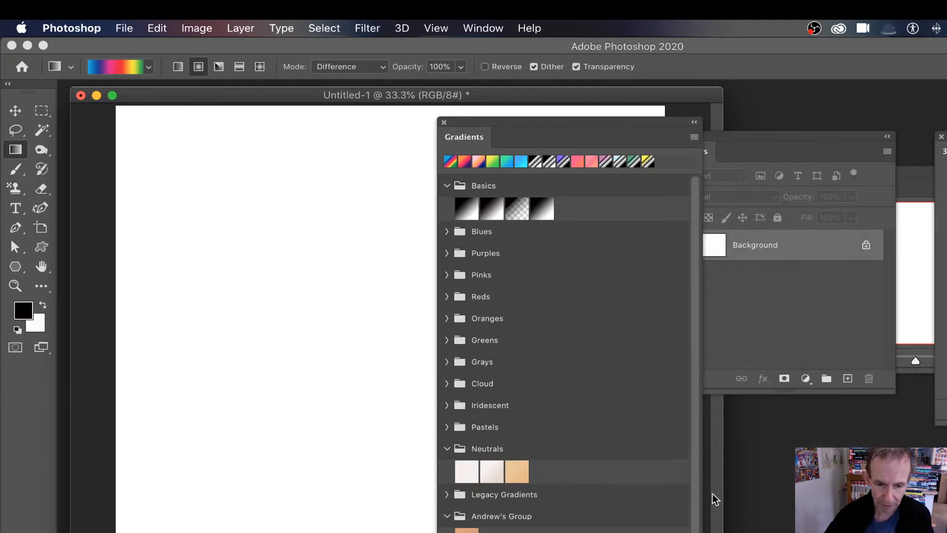
scroll(693, 401, down, 1)
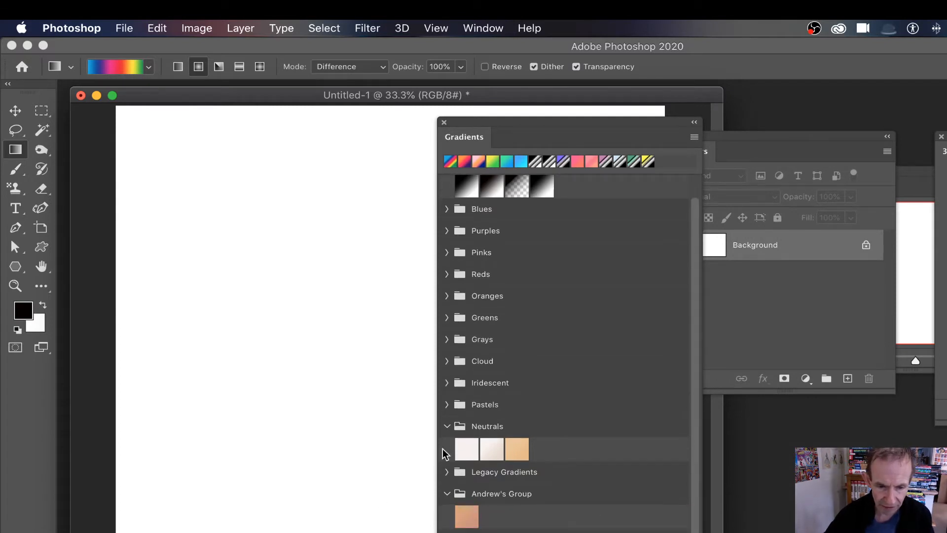
drag(515, 120, 567, 58)
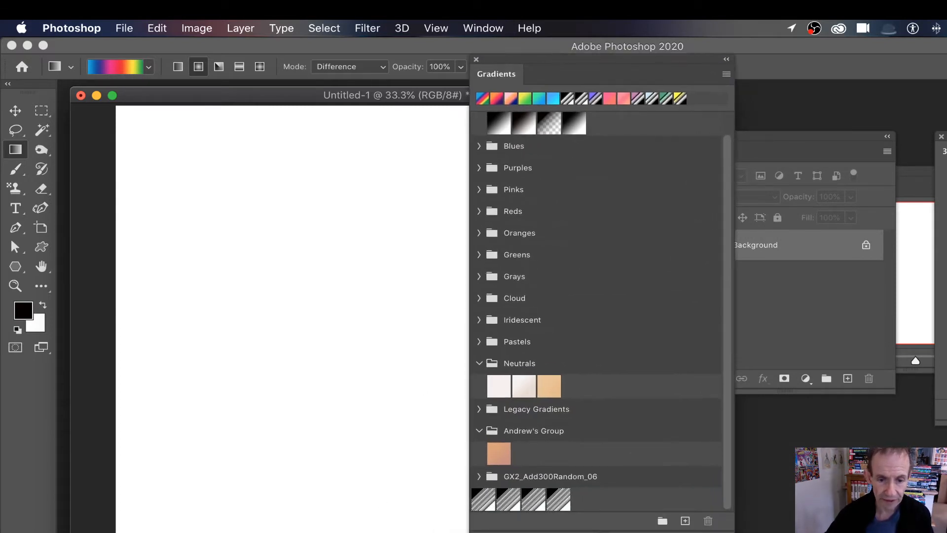
click(479, 409)
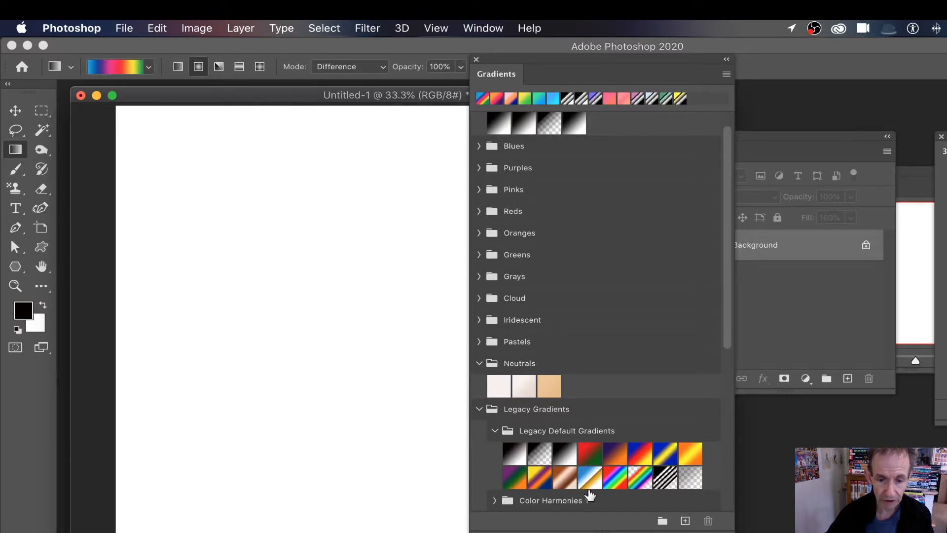
click(478, 411)
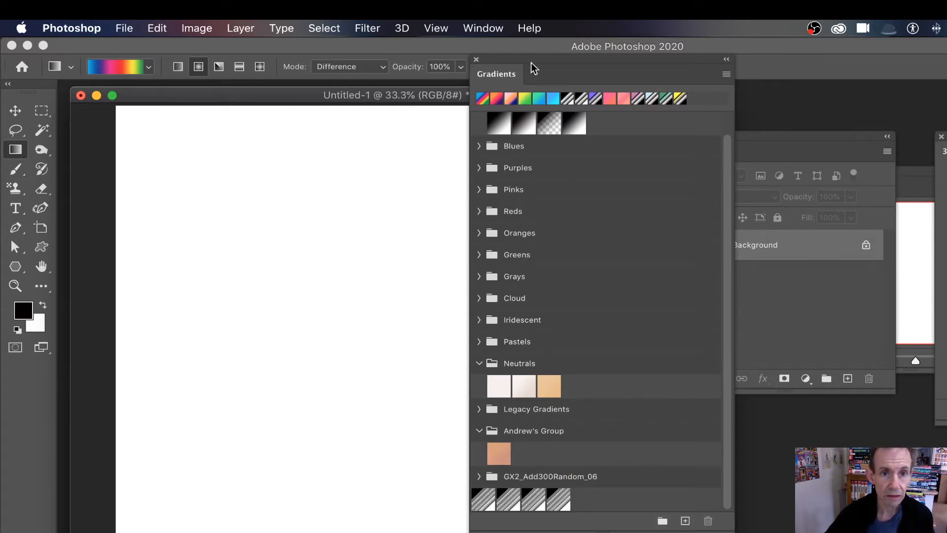
drag(532, 69, 888, 118)
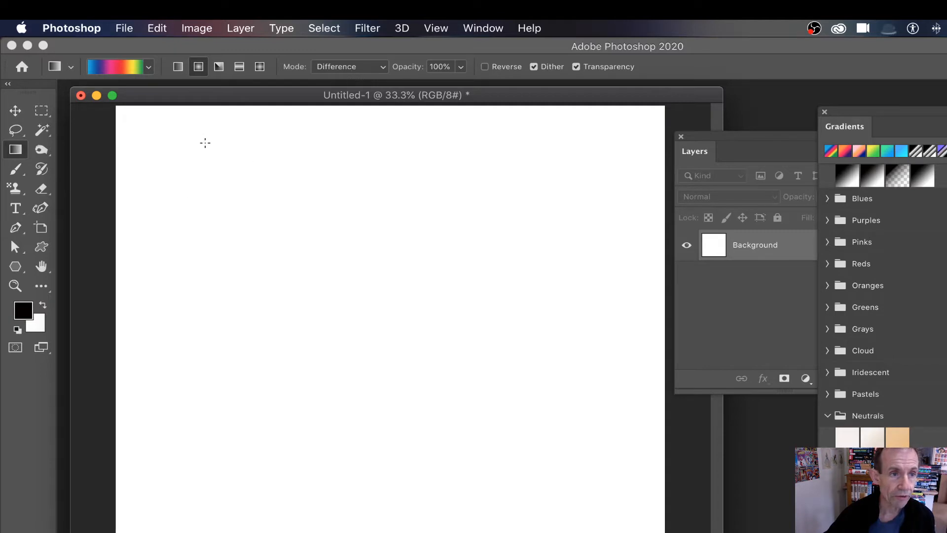
Drag six overlapping radial rainbow gradients in Difference mode, the last three from the canvas centre
drag(167, 128, 617, 313)
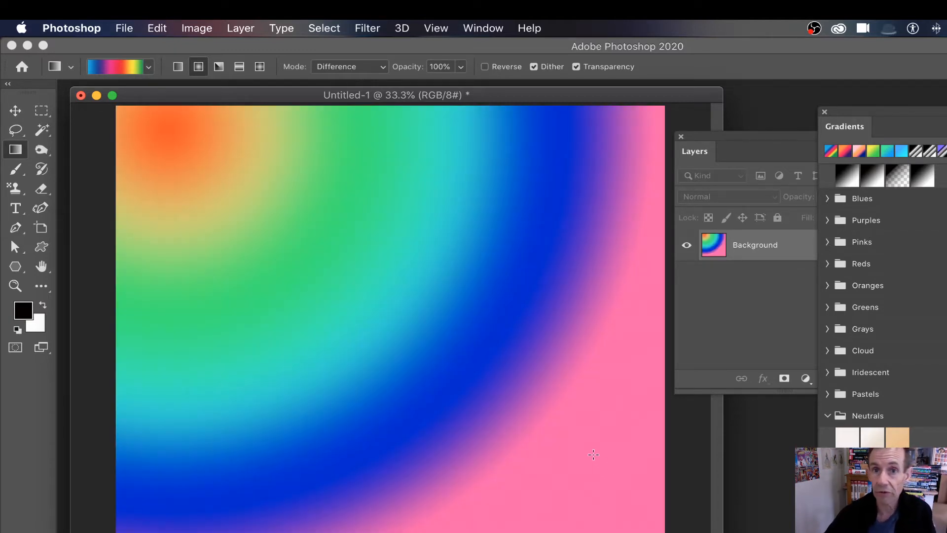
drag(551, 499, 445, 201)
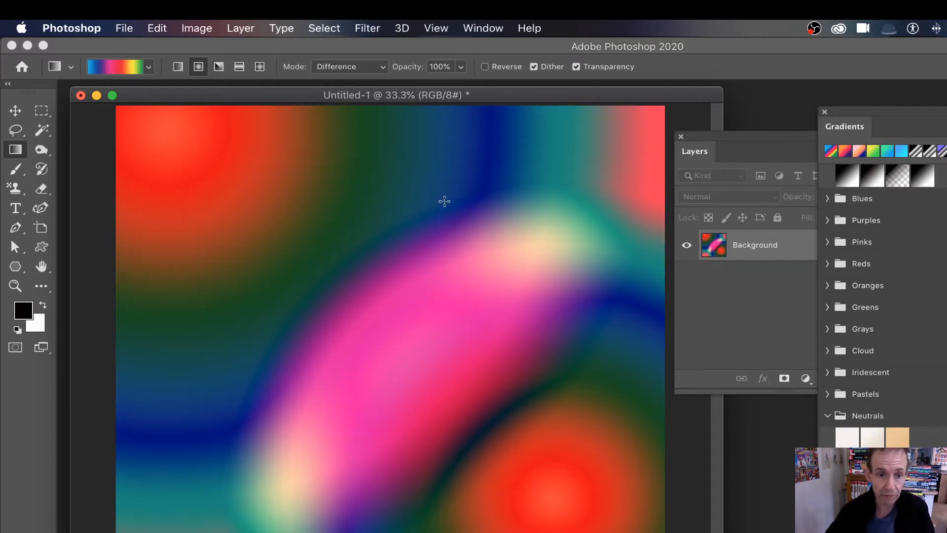
drag(540, 162, 281, 347)
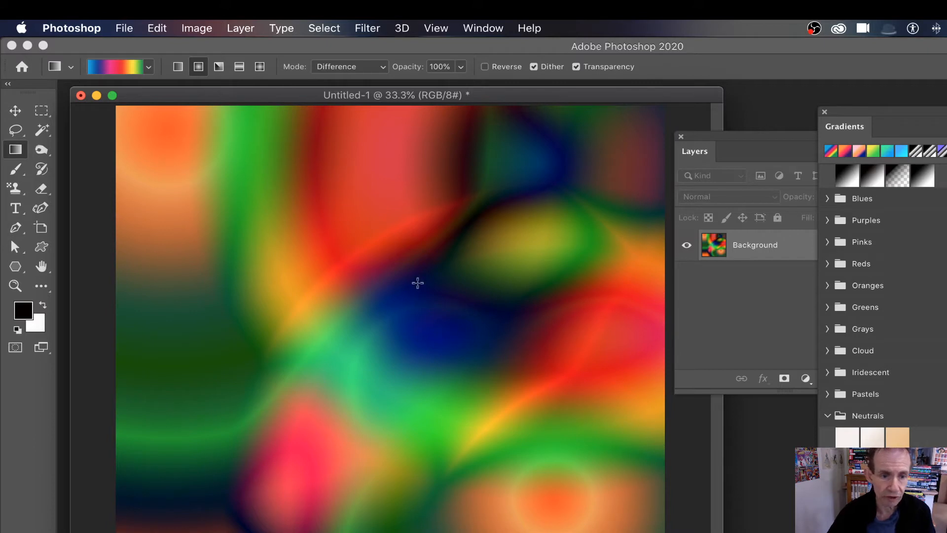
drag(392, 255, 508, 348)
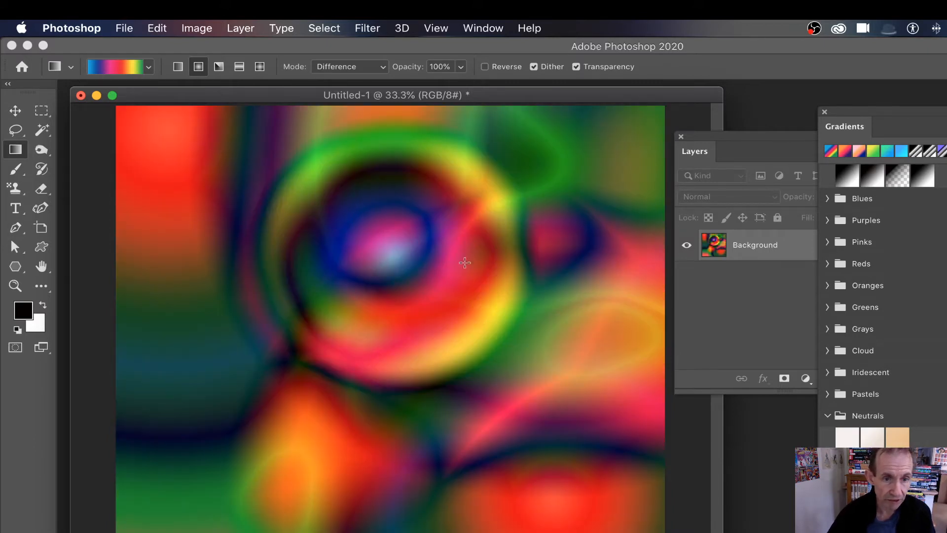
drag(401, 255, 479, 355)
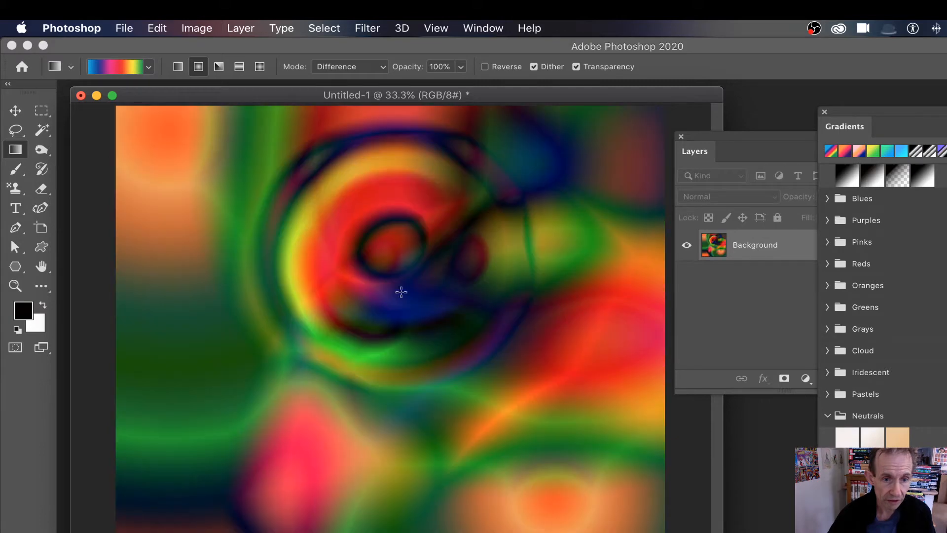
drag(390, 255, 499, 370)
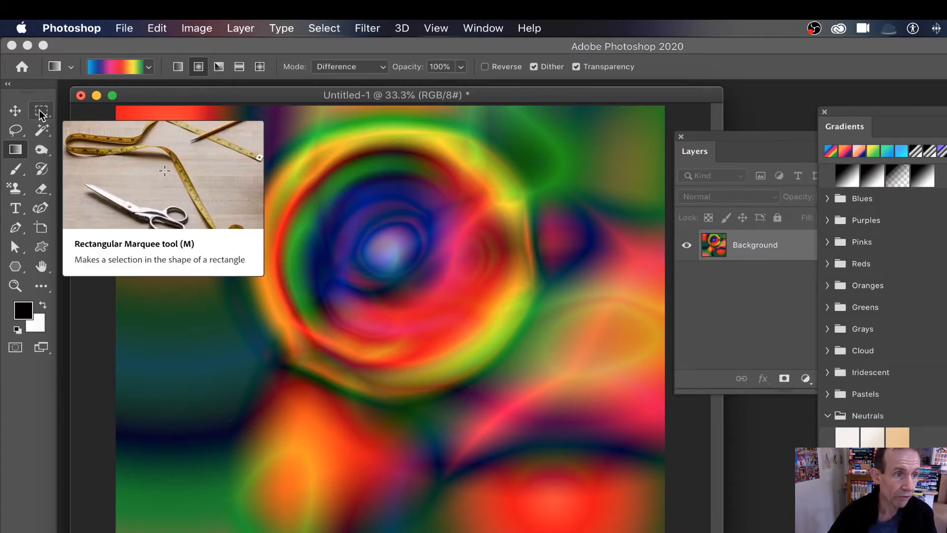
Switch to the Elliptical Marquee and draw an ellipse around the orange patch at bottom-left
drag(41, 116, 119, 125)
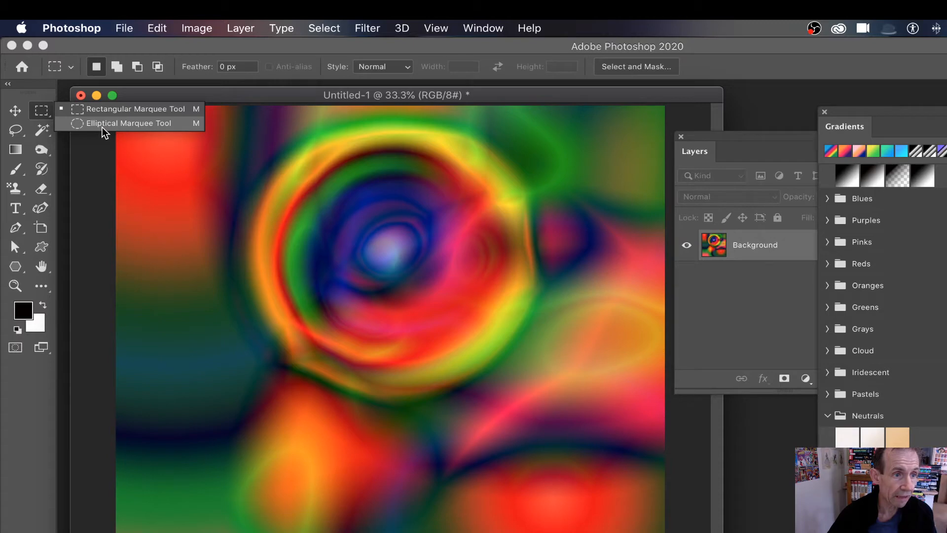
click(102, 127)
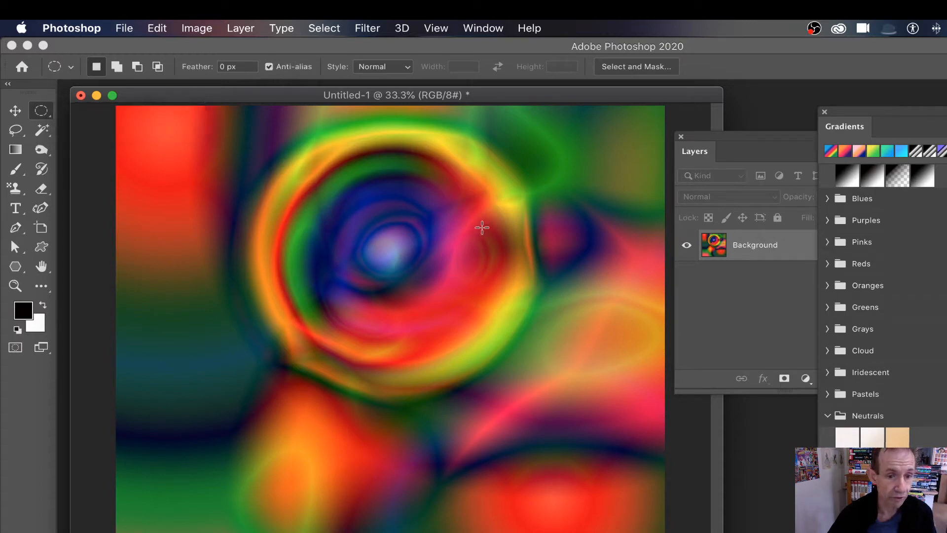
drag(332, 204, 444, 313)
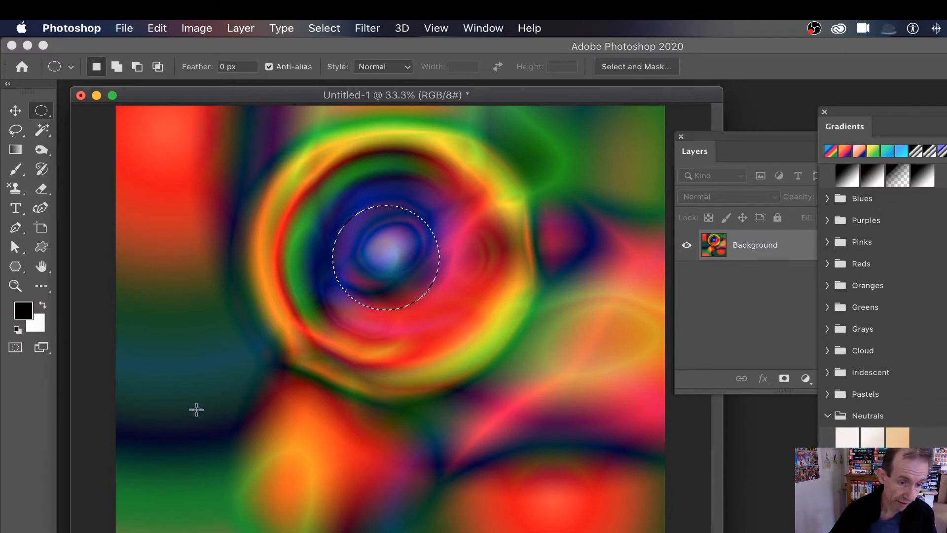
drag(206, 419, 337, 532)
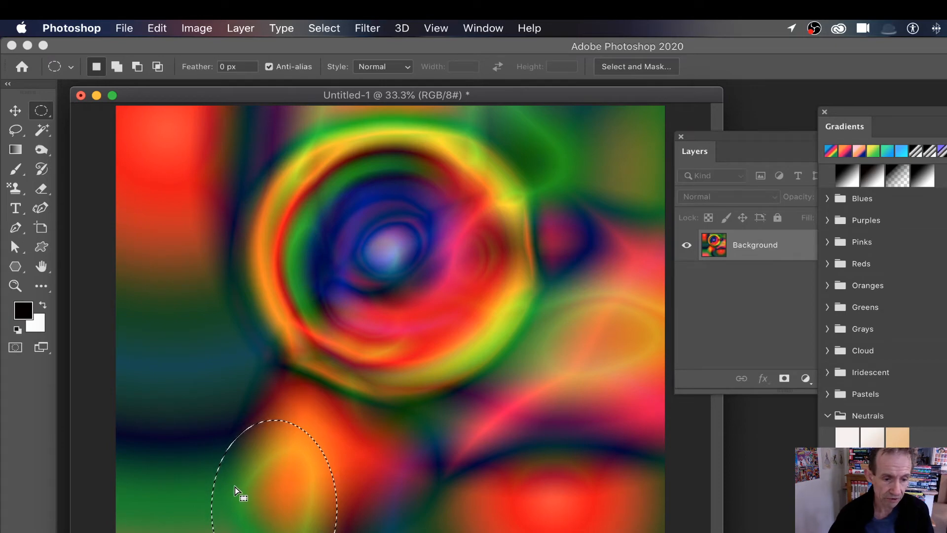
Feather the elliptical selection by 20 pixels
click(335, 32)
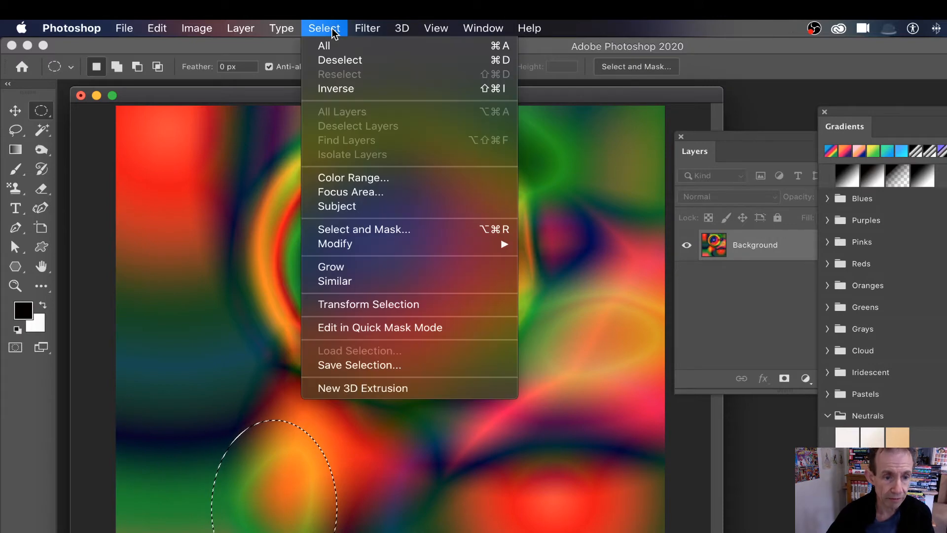
mouse_move(366, 247)
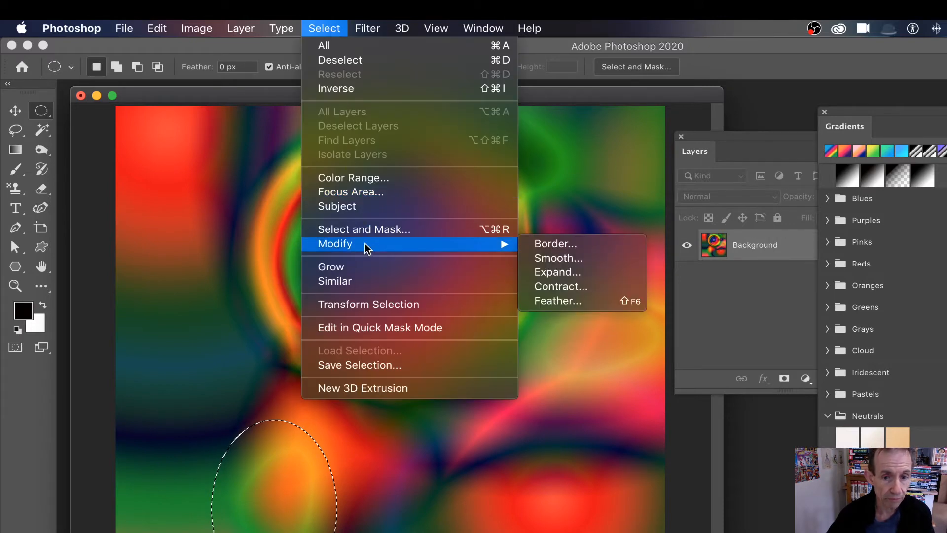
click(605, 304)
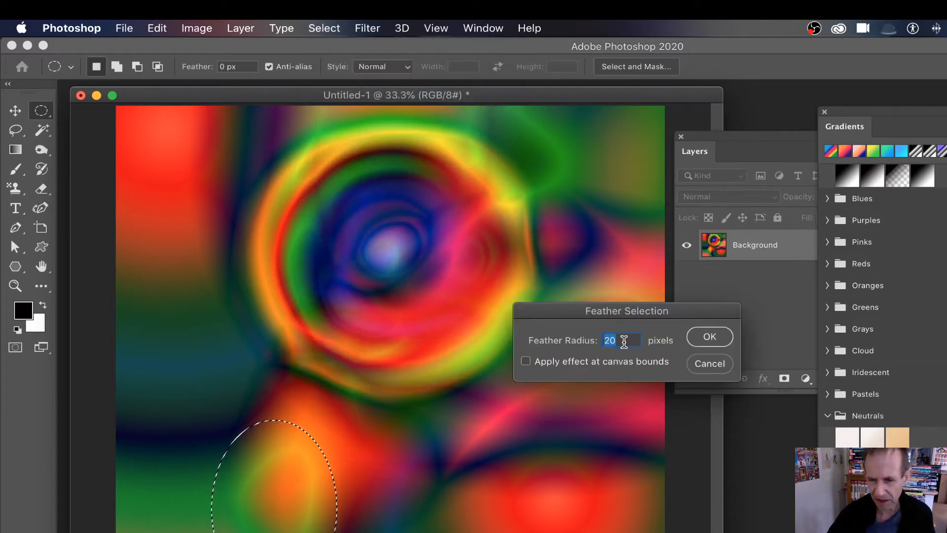
click(712, 338)
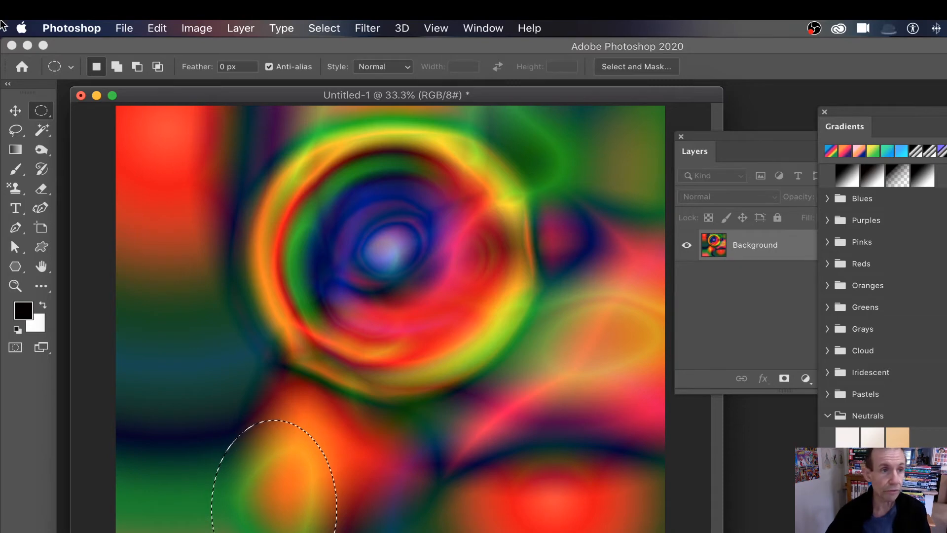
Copy the feathered oval, deselect, and paste it as new Layer 1
click(158, 28)
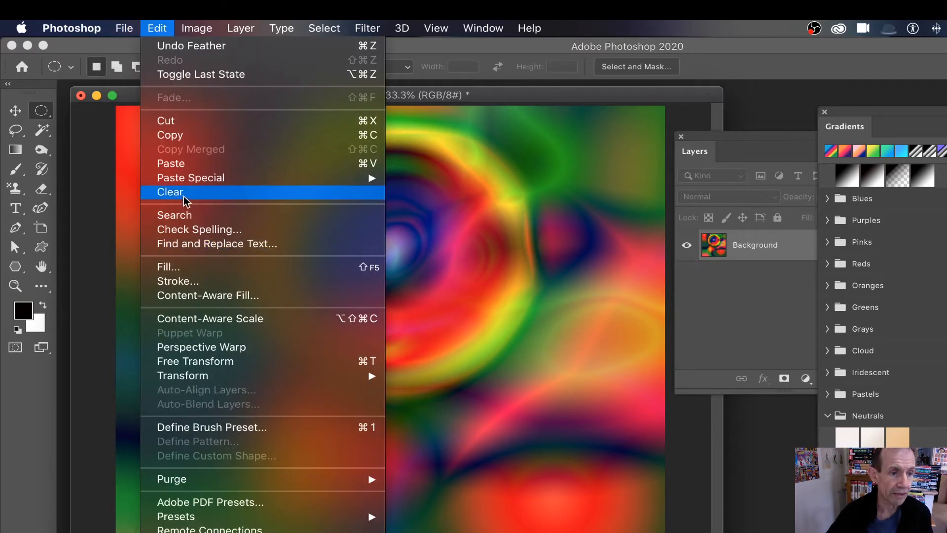
click(187, 138)
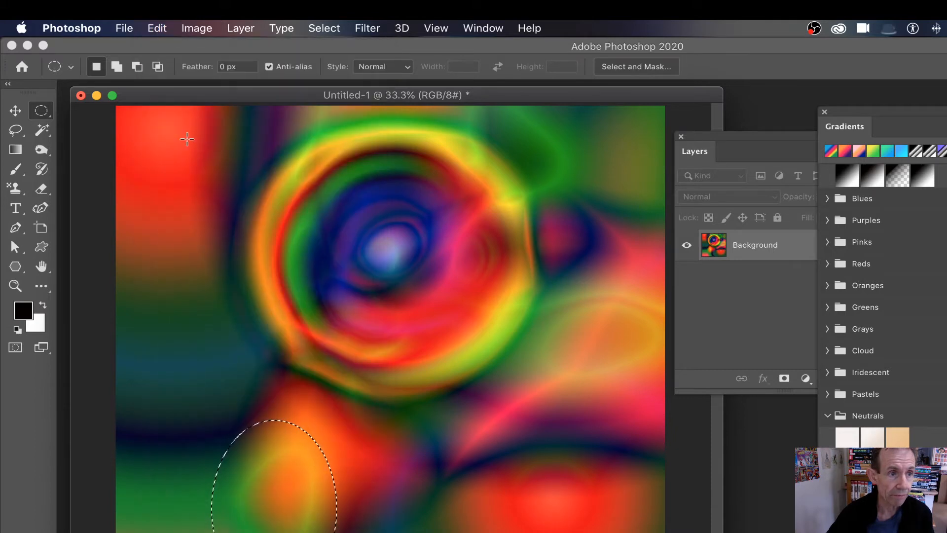
click(157, 29)
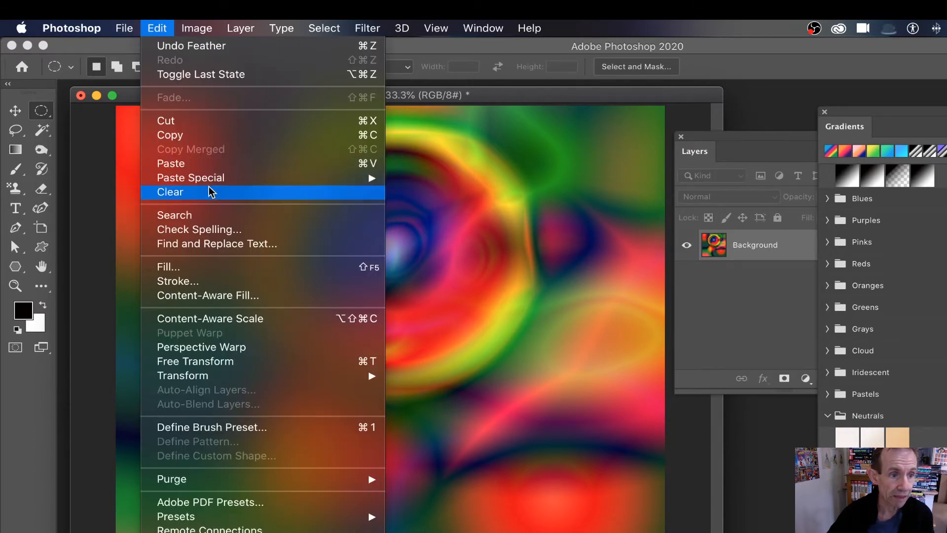
mouse_move(338, 28)
click(331, 59)
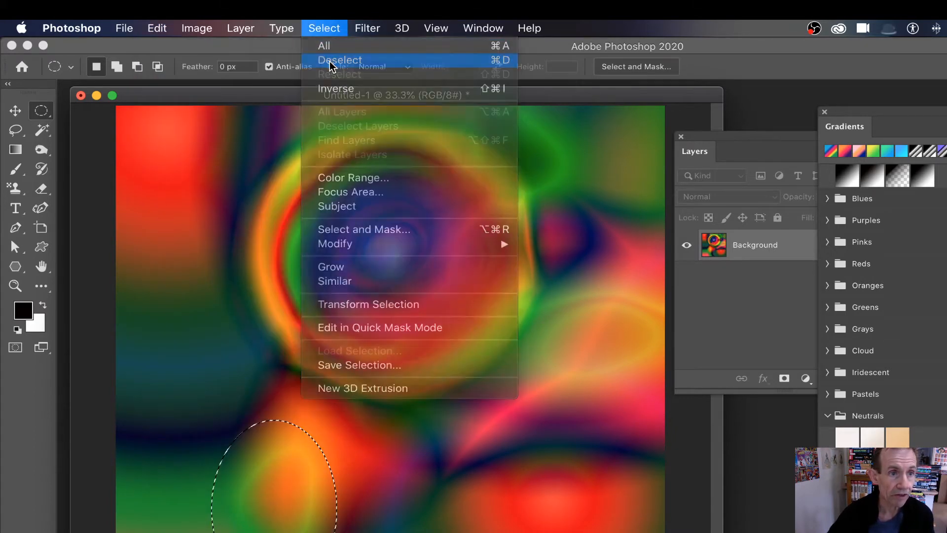
click(157, 28)
click(197, 163)
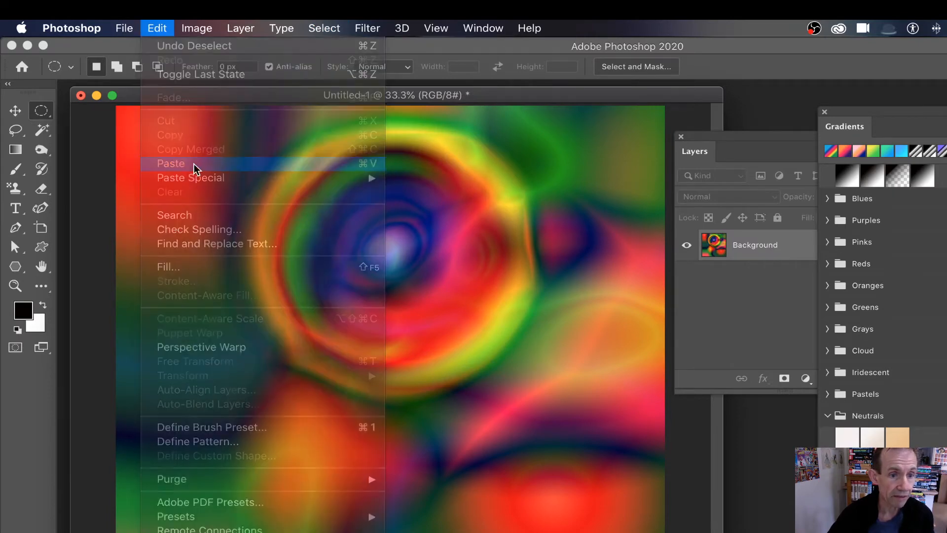
Move the pasted oval right of the swirl centre and stretch it into a tall, slim lens
key(v)
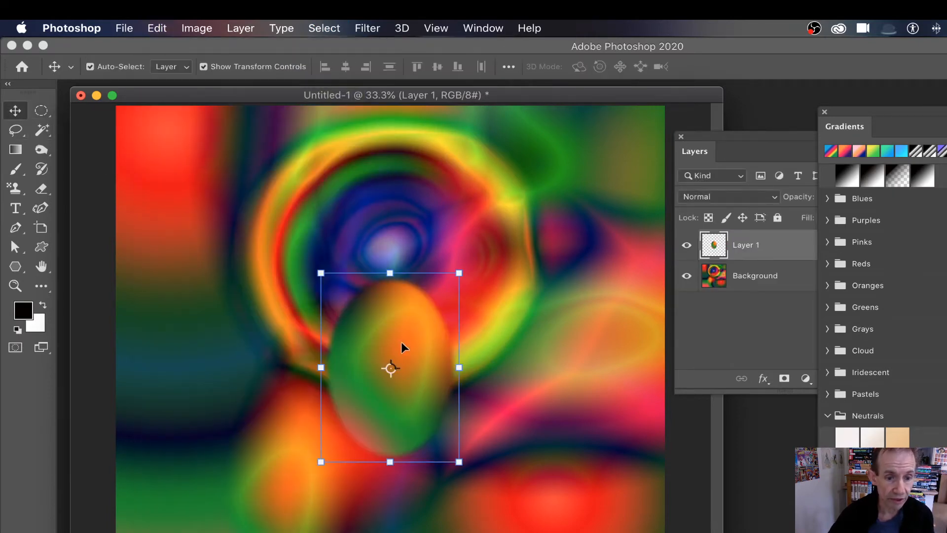
drag(402, 345, 515, 332)
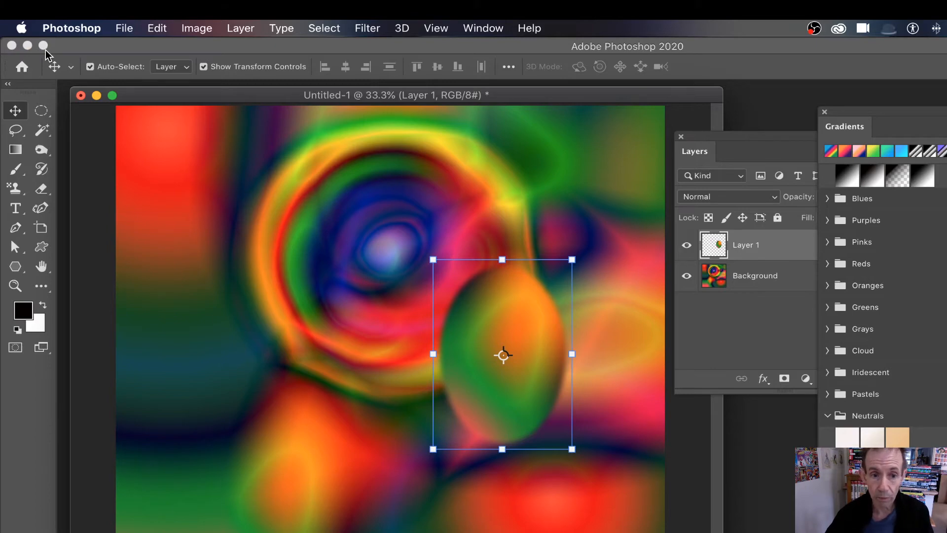
drag(503, 259, 503, 170)
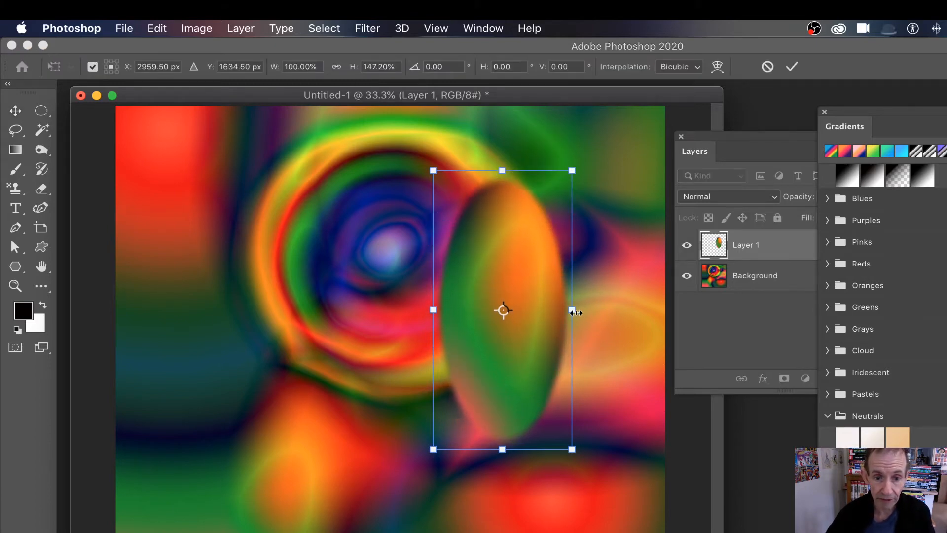
drag(576, 312, 552, 310)
key(Return)
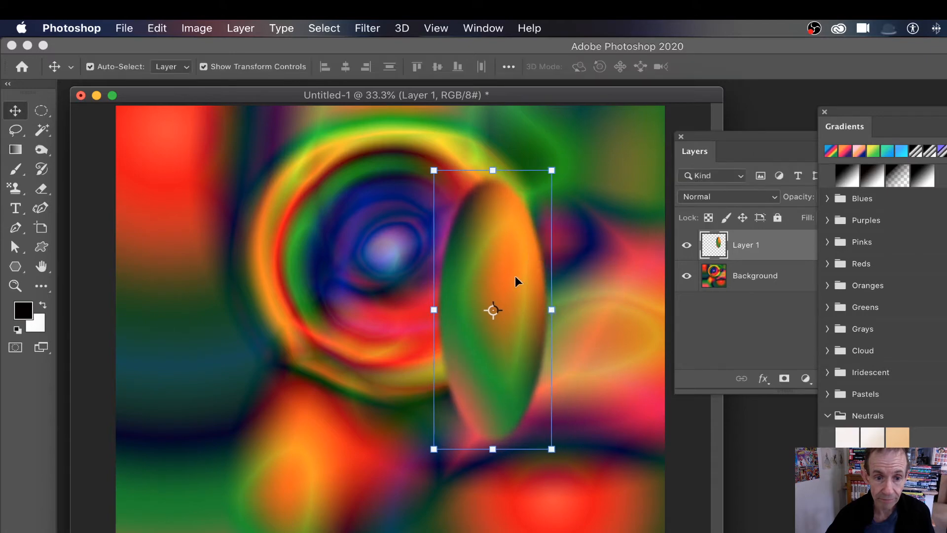
drag(511, 251, 488, 302)
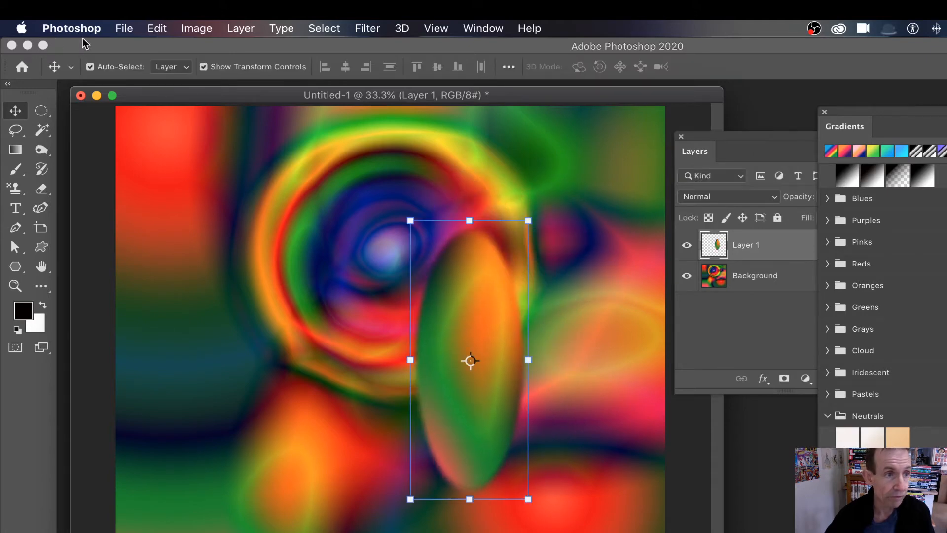
Start a Warp on the slim oval and pull its top up into a pointed tip
click(157, 28)
mouse_move(195, 376)
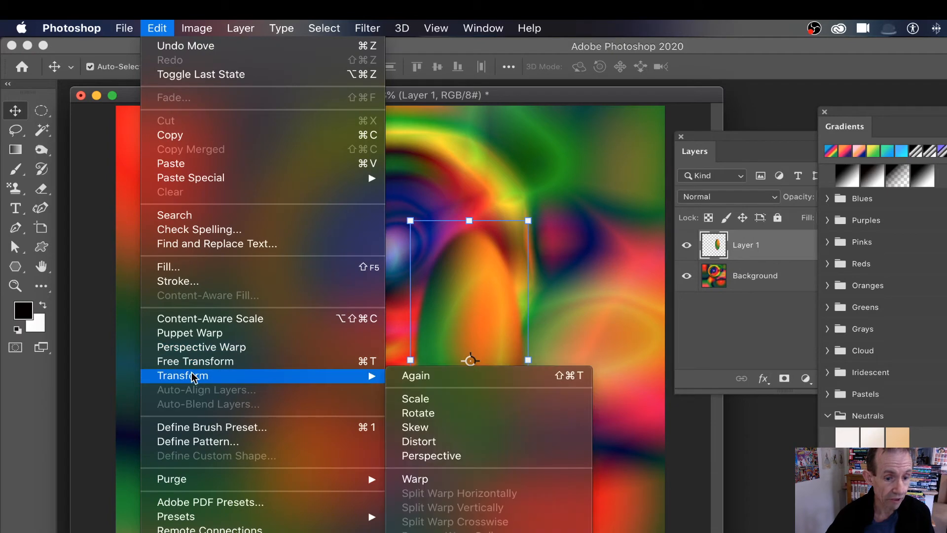
click(424, 479)
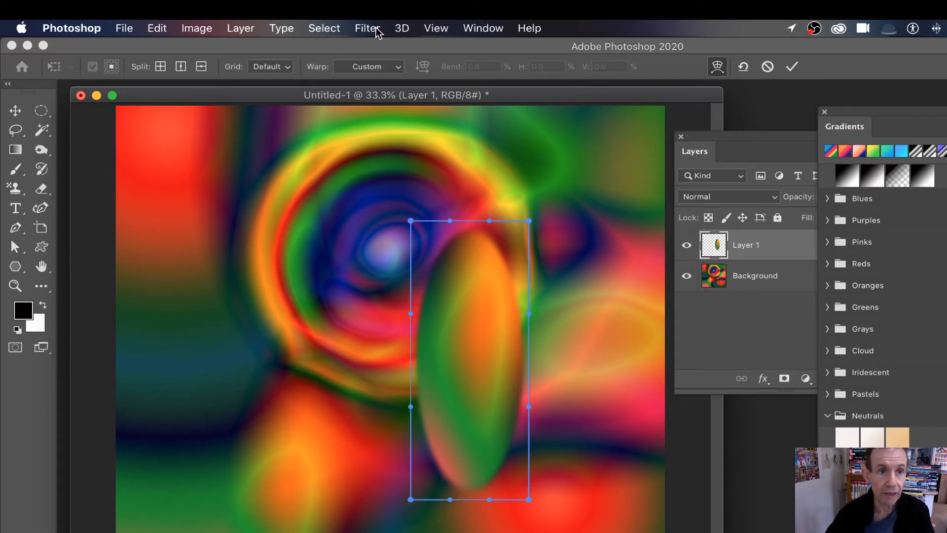
drag(450, 224, 444, 115)
drag(529, 222, 532, 262)
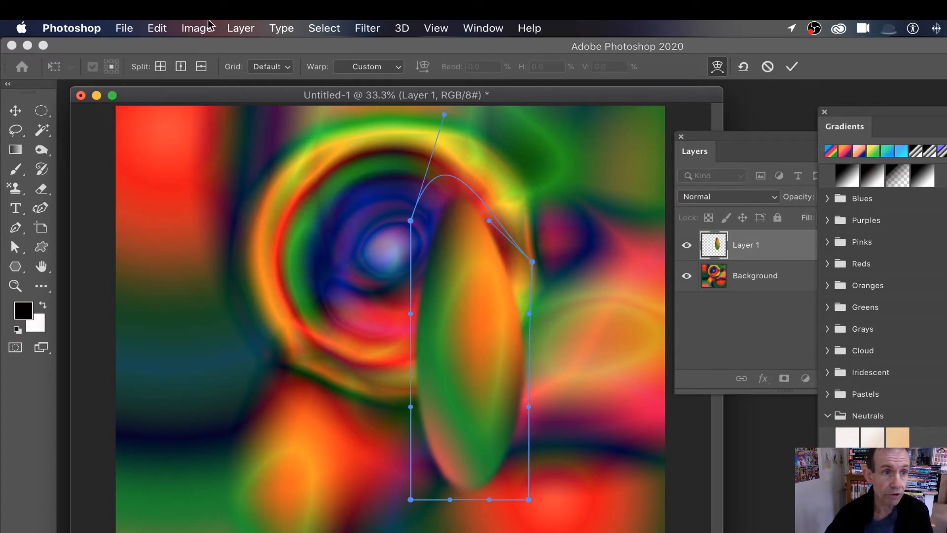
click(238, 29)
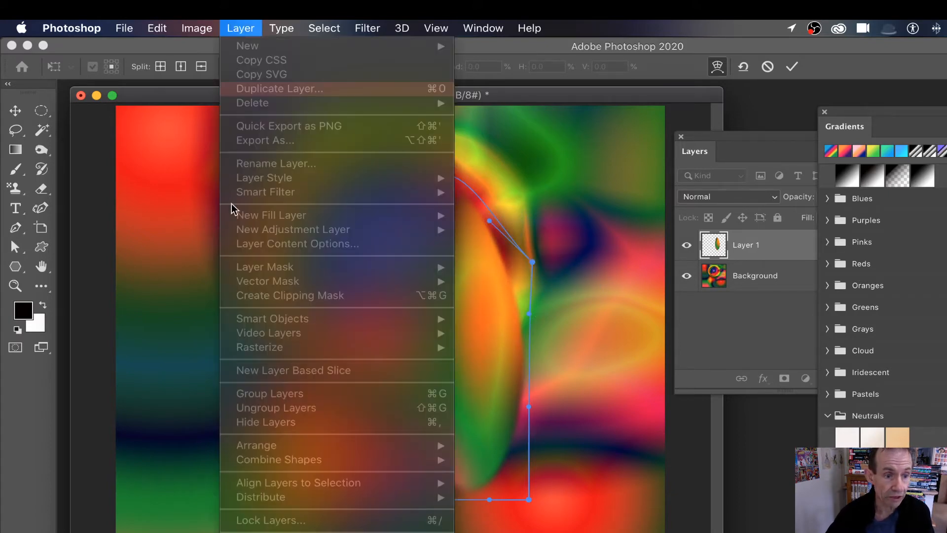
key(Escape)
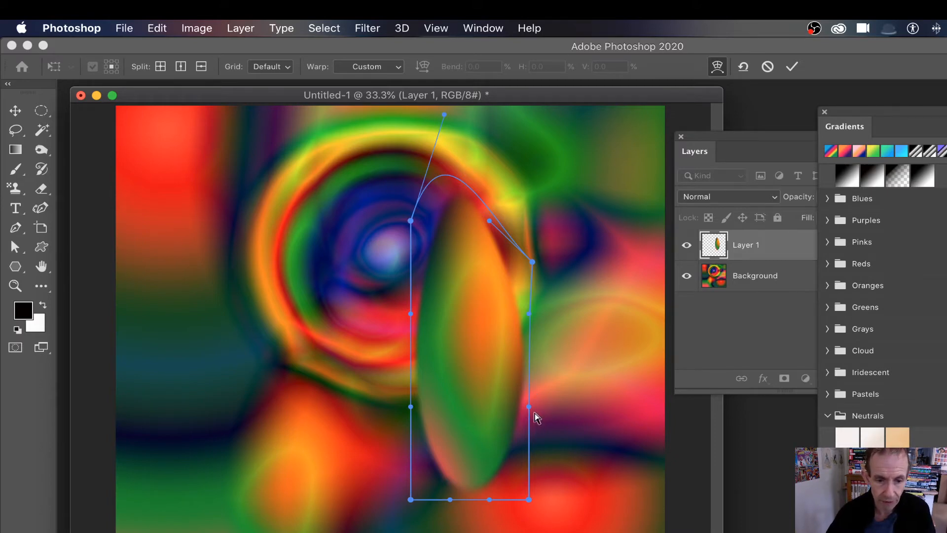
Curve the right edge inward, bend the base outward, and apply the warp
drag(529, 408, 416, 409)
drag(527, 312, 494, 344)
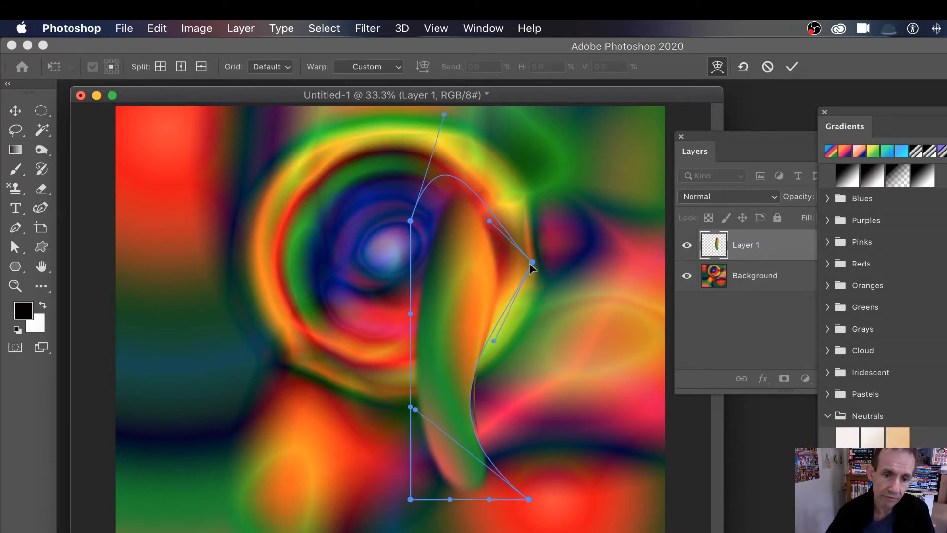
drag(531, 264, 490, 290)
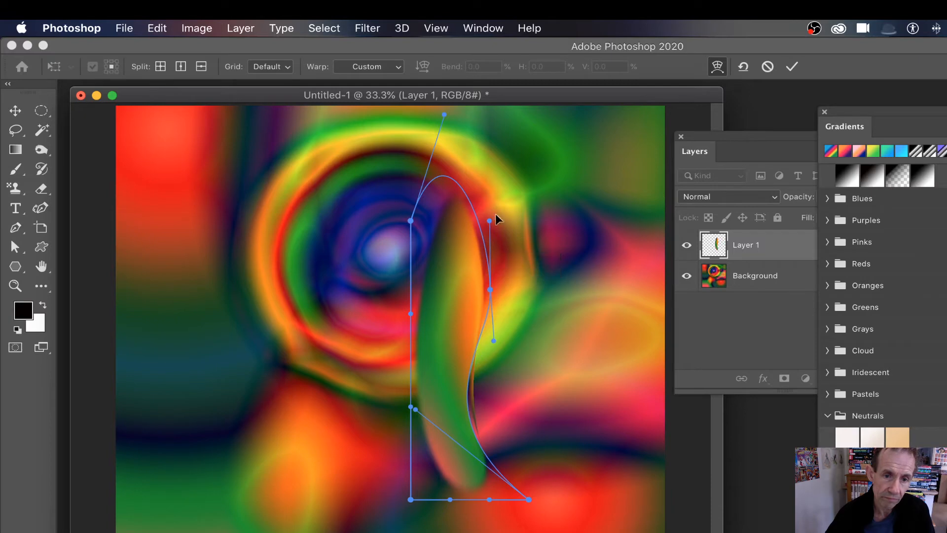
drag(490, 224, 508, 62)
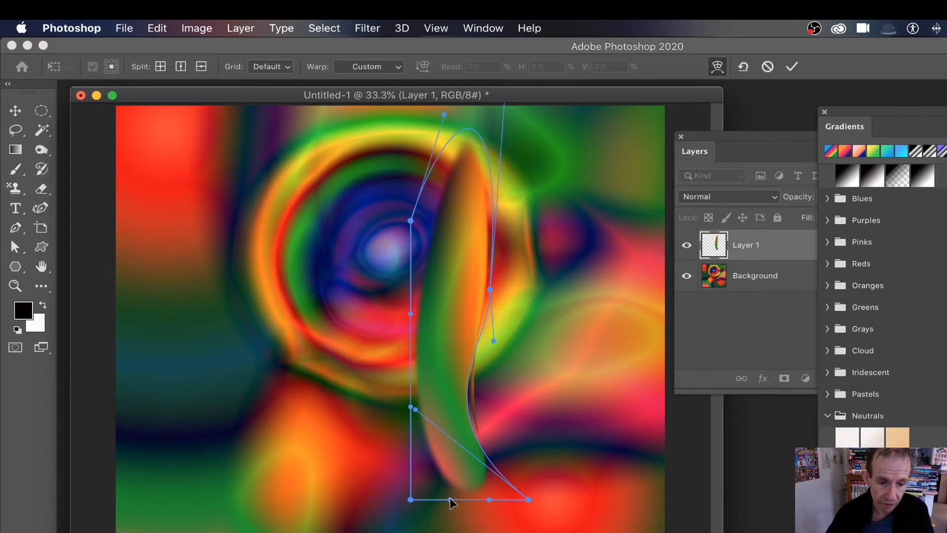
drag(451, 502, 452, 524)
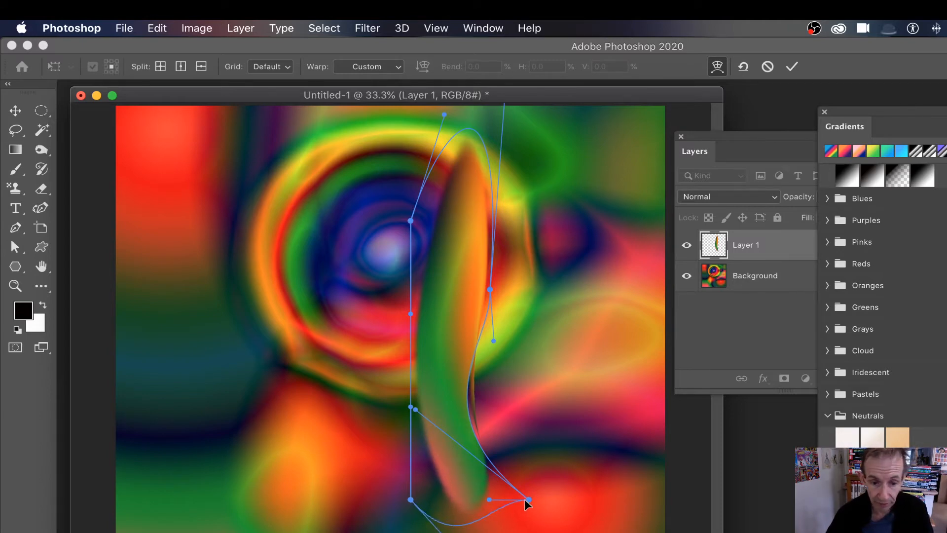
drag(526, 500, 550, 513)
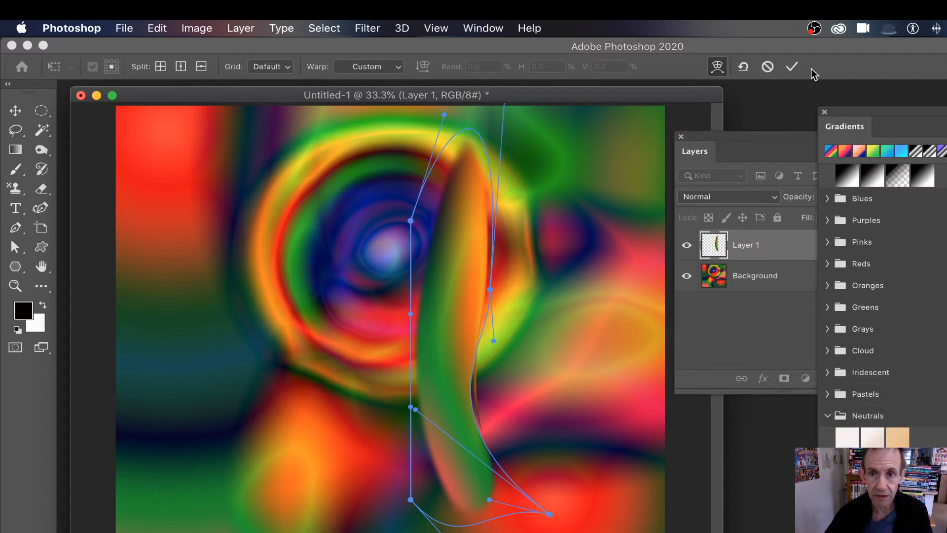
click(792, 66)
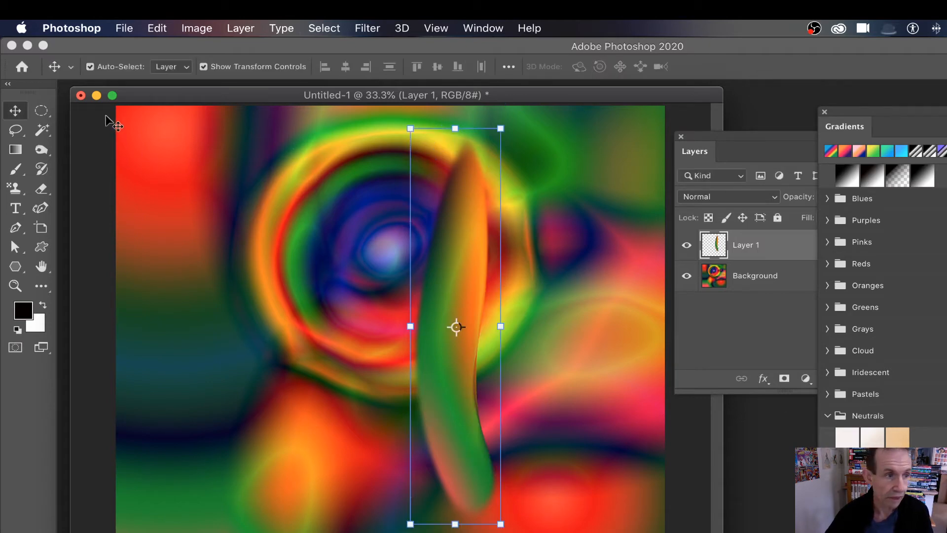
Nudge the leaf lower and add Bevel & Emboss with Depth 521 and Size 128
drag(463, 253, 453, 295)
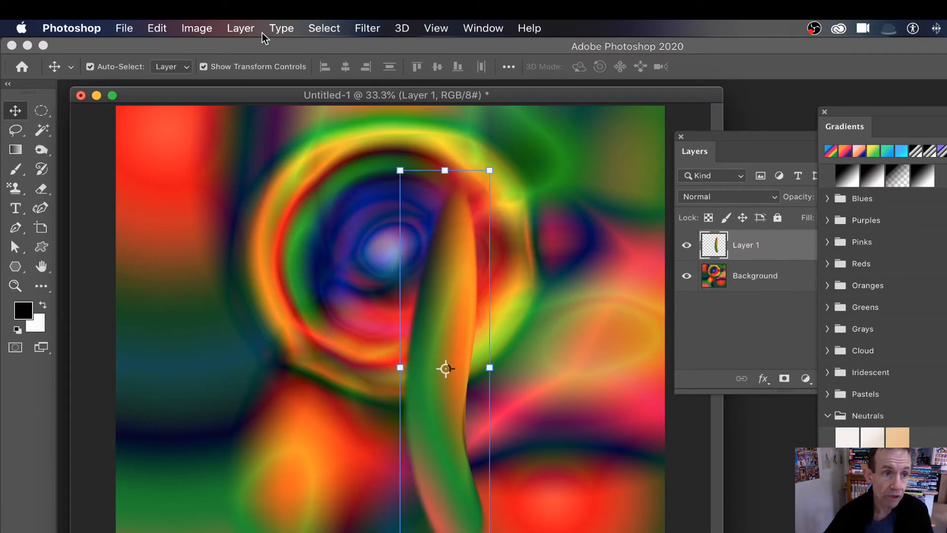
click(241, 28)
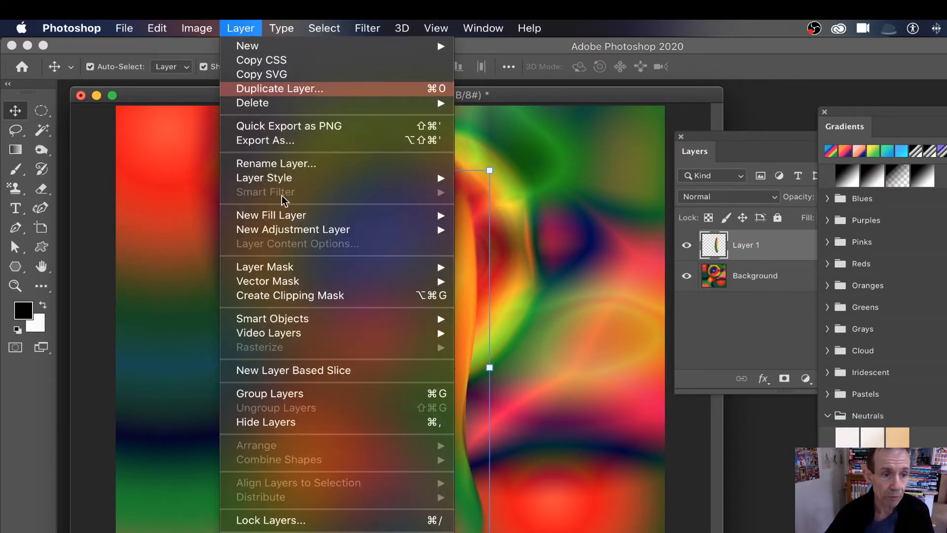
mouse_move(325, 179)
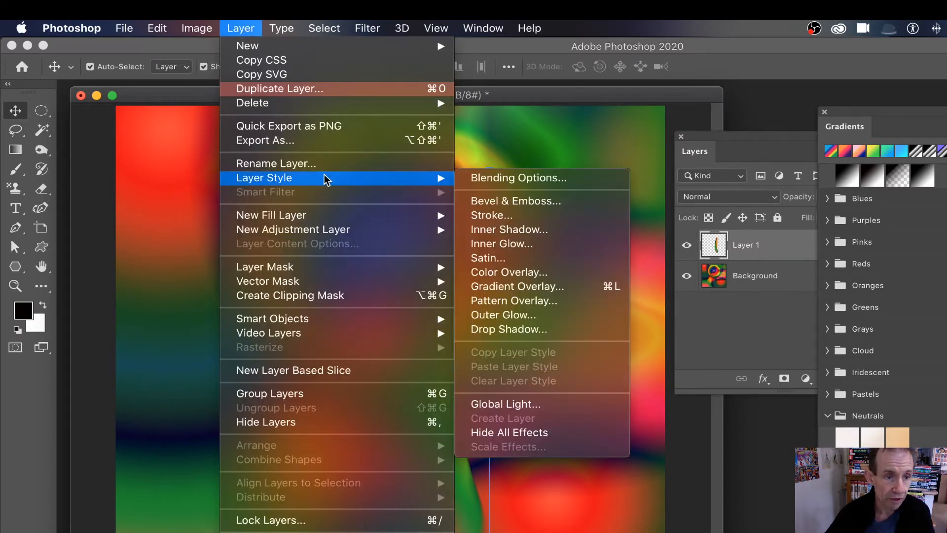
click(520, 200)
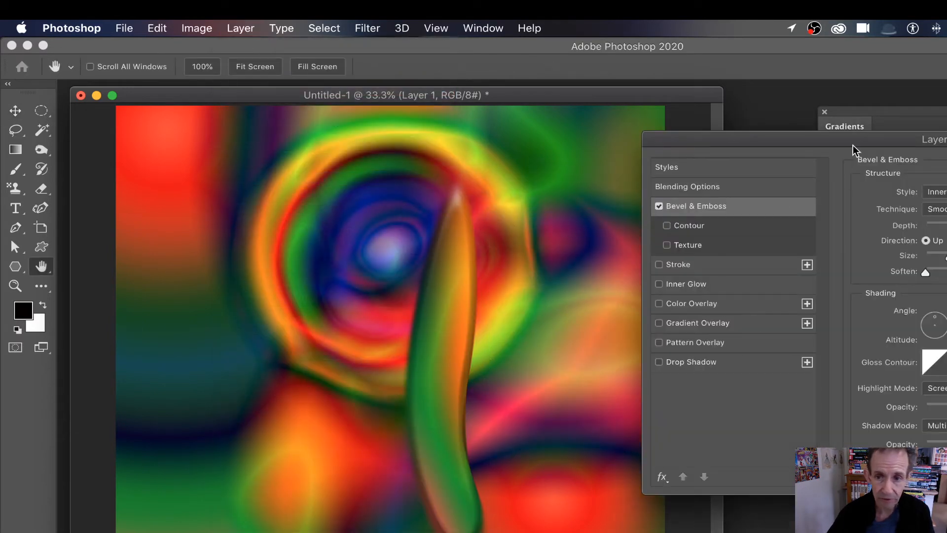
drag(822, 141, 732, 138)
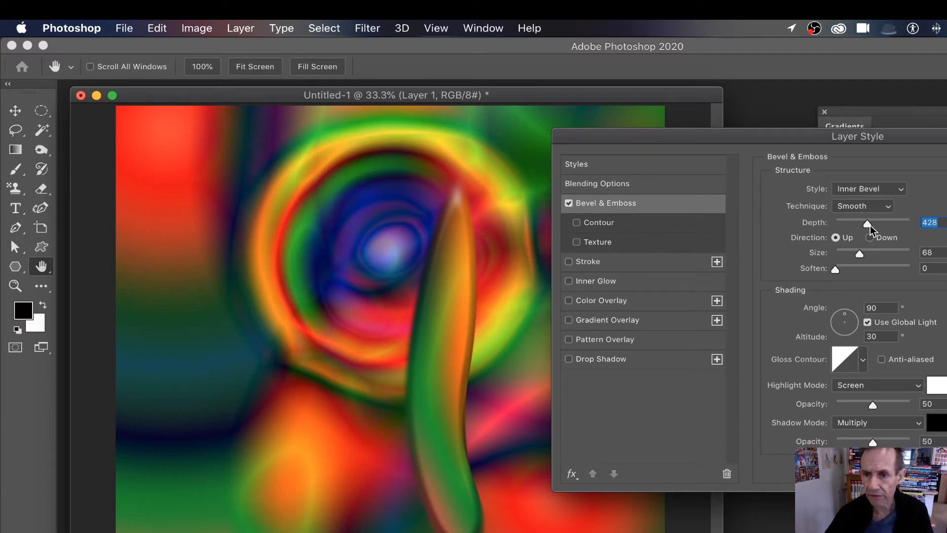
drag(868, 223, 880, 258)
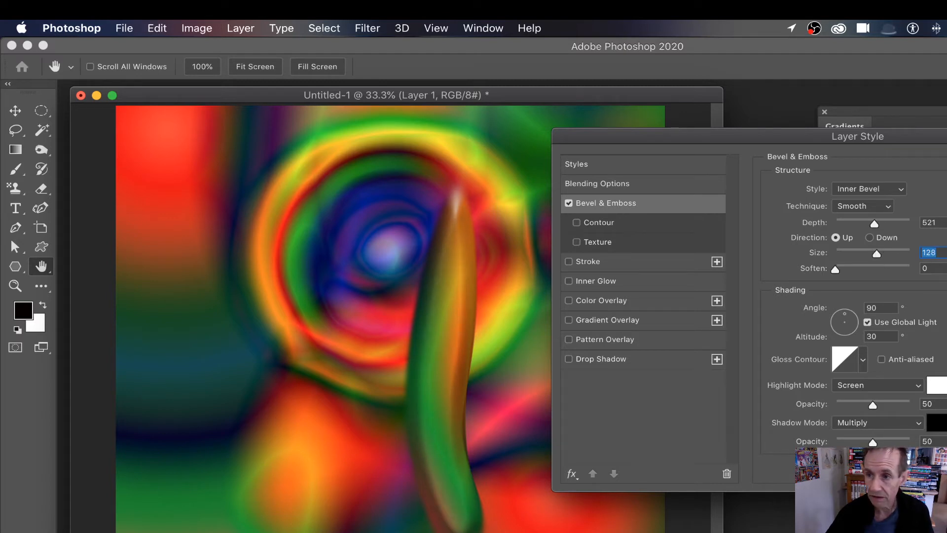
key(Return)
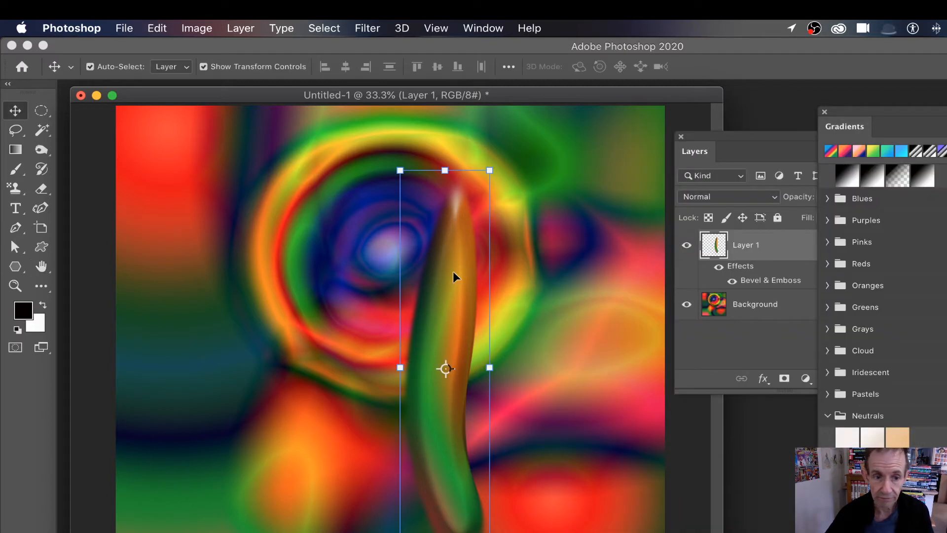
Add a Drop Shadow to the leaf: angle 133°, distance 73, size 158, opacity 69%
drag(453, 271, 443, 253)
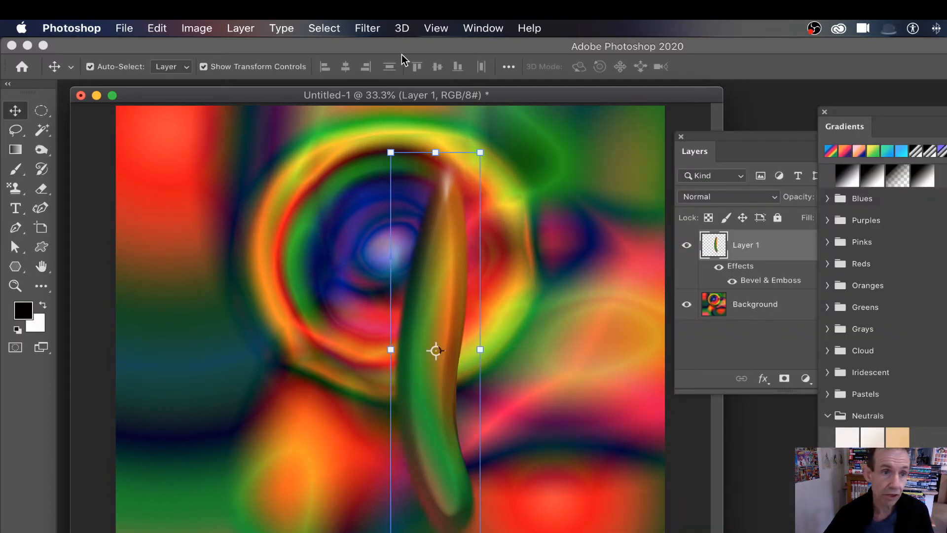
click(241, 28)
mouse_move(267, 175)
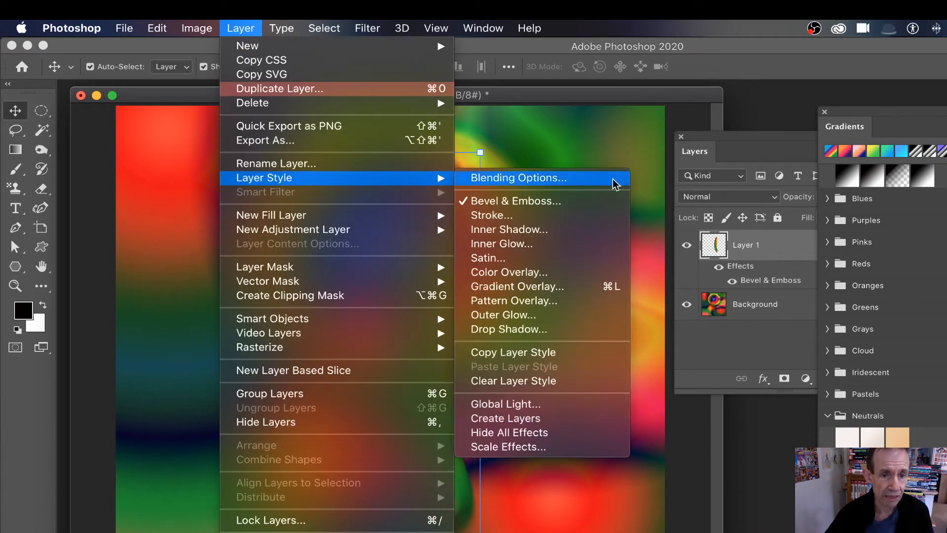
click(570, 327)
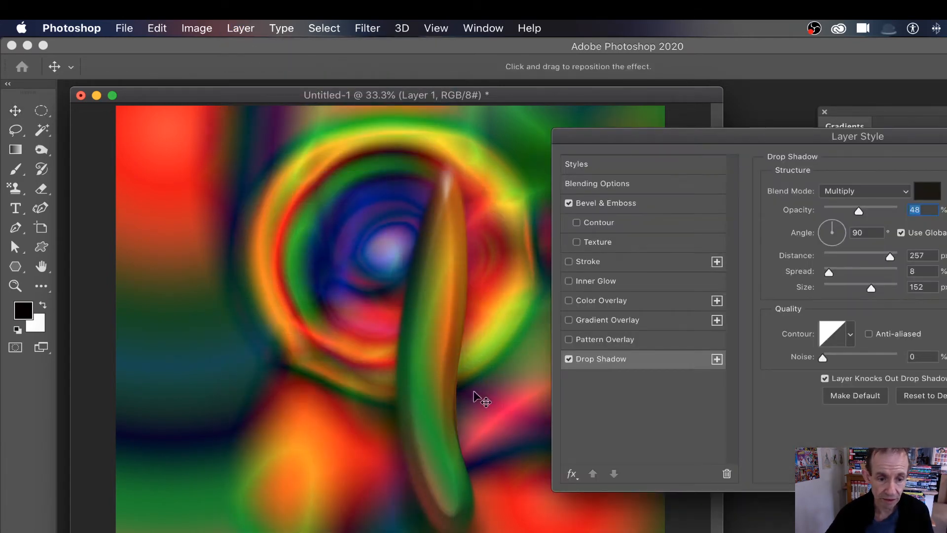
drag(486, 429, 471, 428)
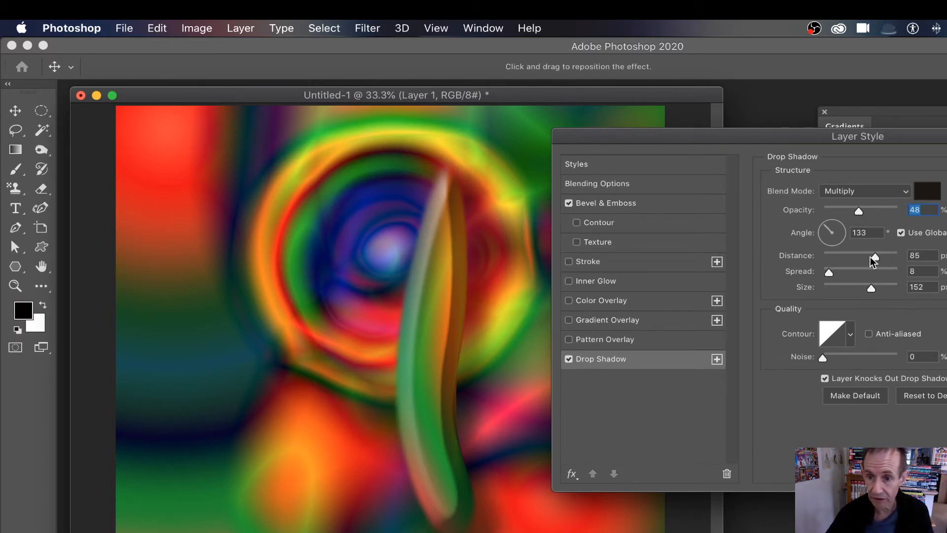
drag(870, 257, 876, 257)
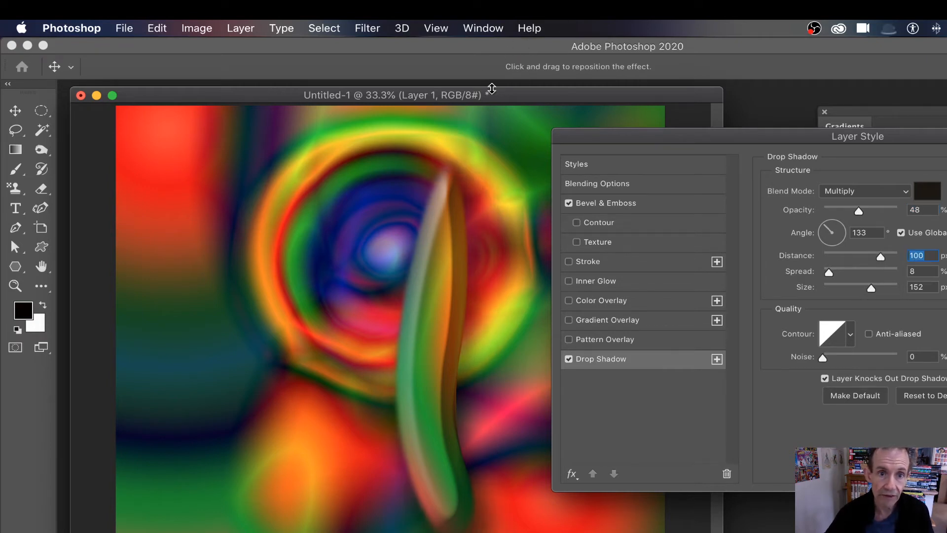
drag(882, 258, 870, 256)
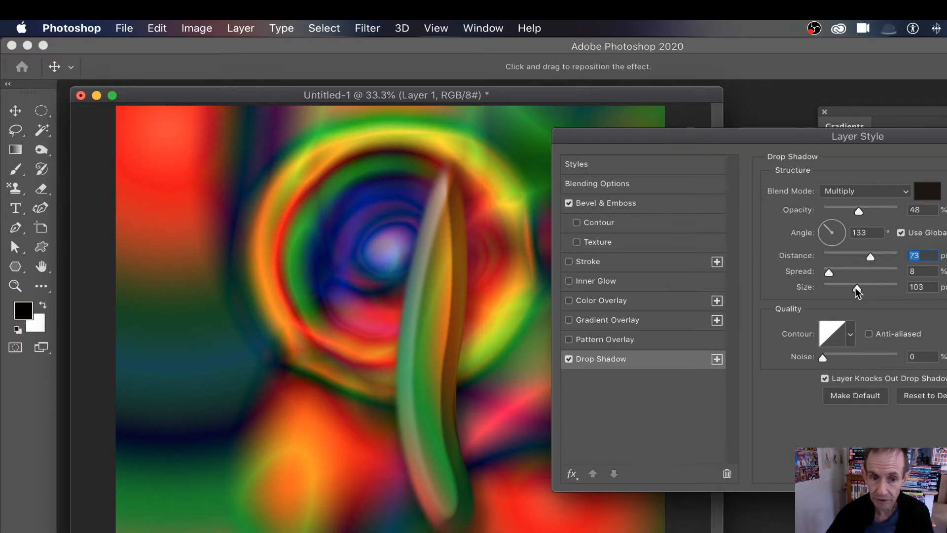
drag(856, 288, 873, 288)
click(873, 212)
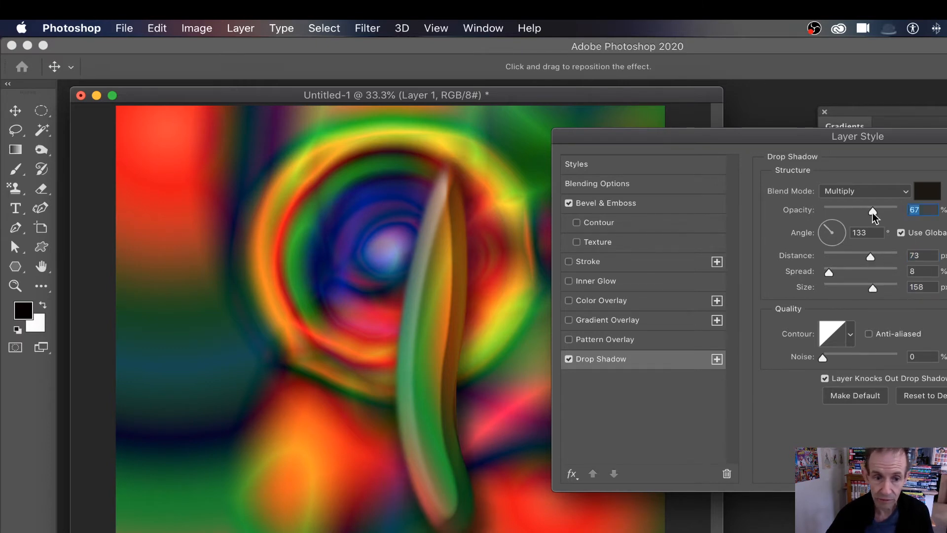
drag(872, 212, 874, 212)
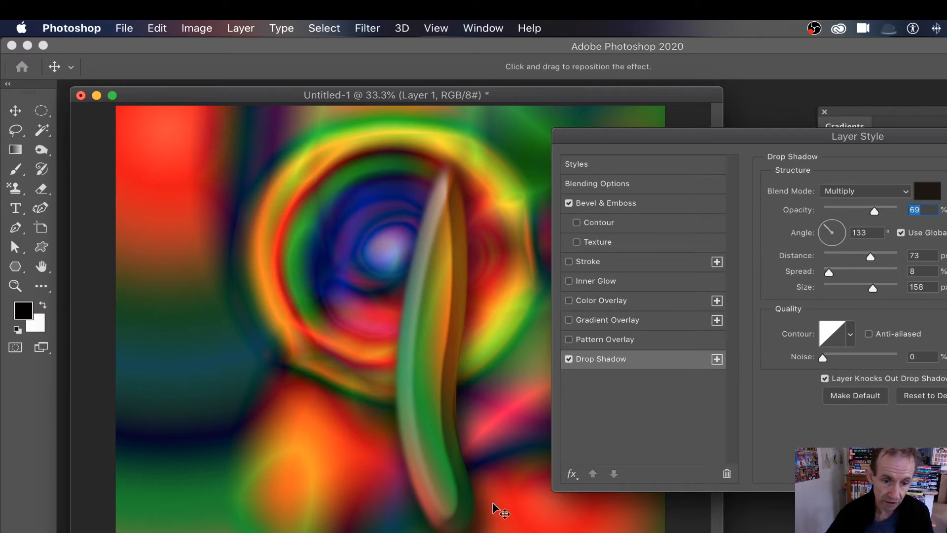
key(Return)
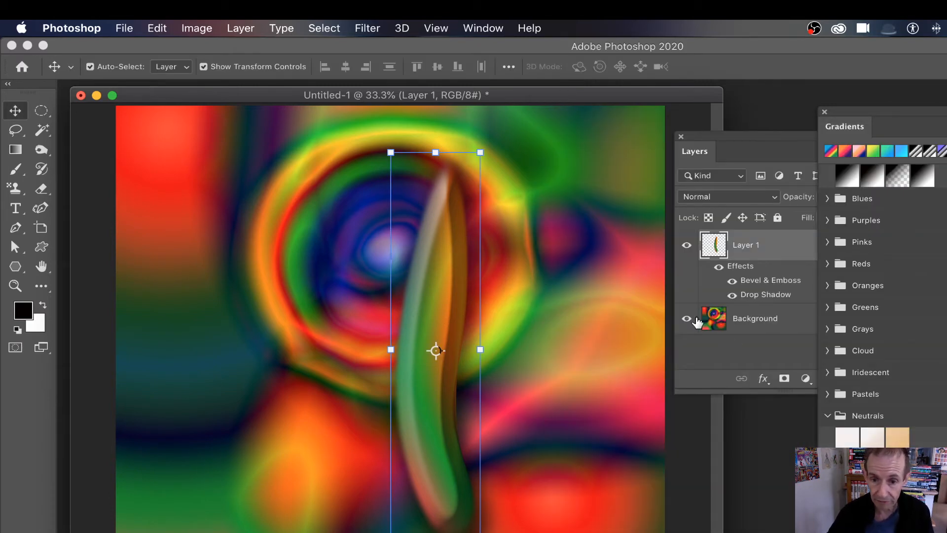
With the Background hidden, select the leaf, define it as Pattern 7, then show the Background again
click(687, 320)
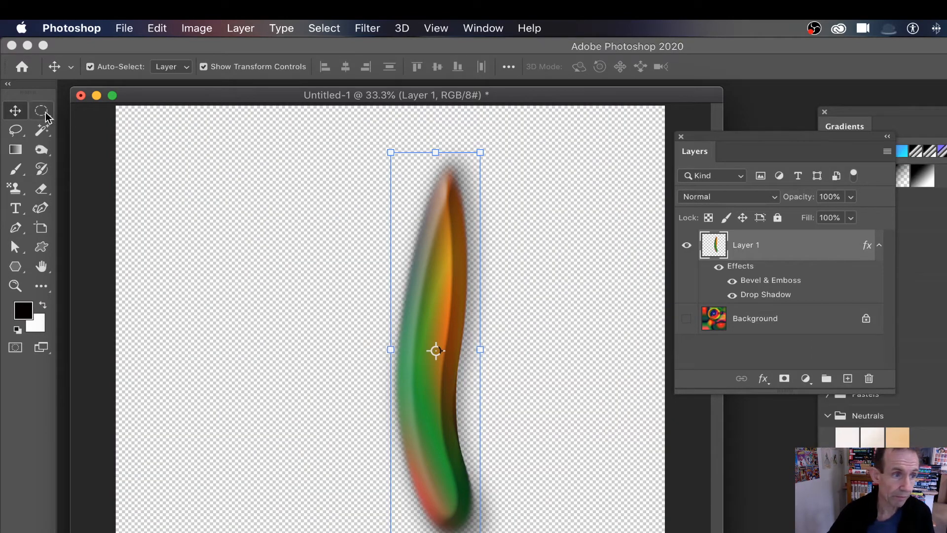
drag(43, 113, 110, 110)
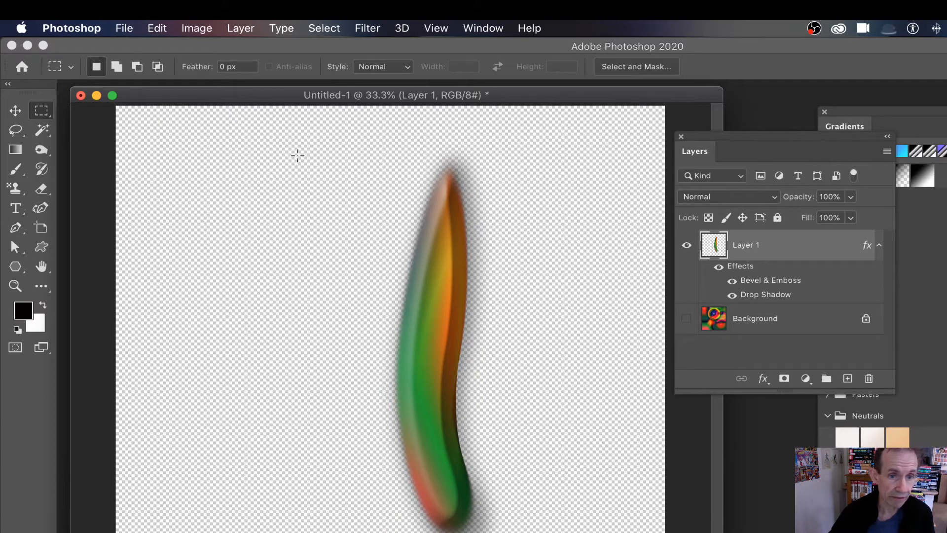
drag(359, 132, 529, 532)
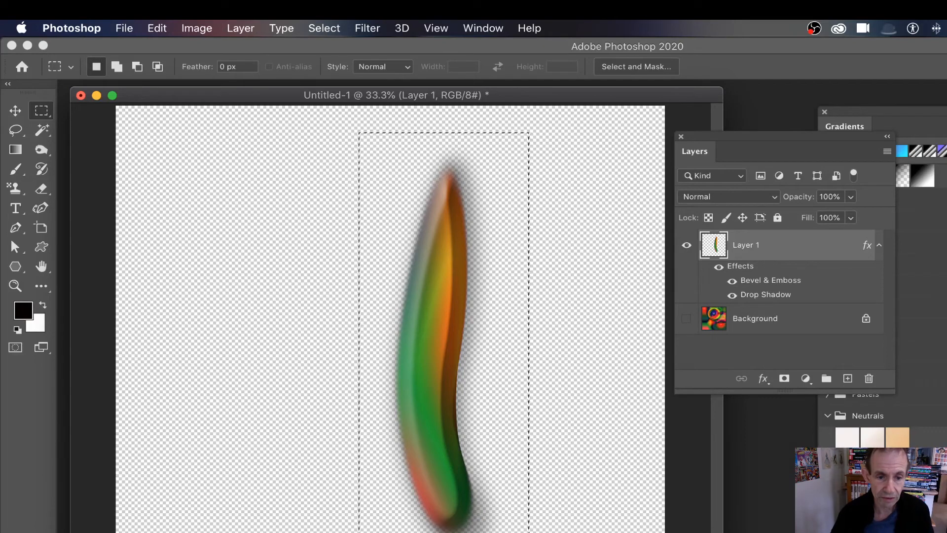
click(152, 30)
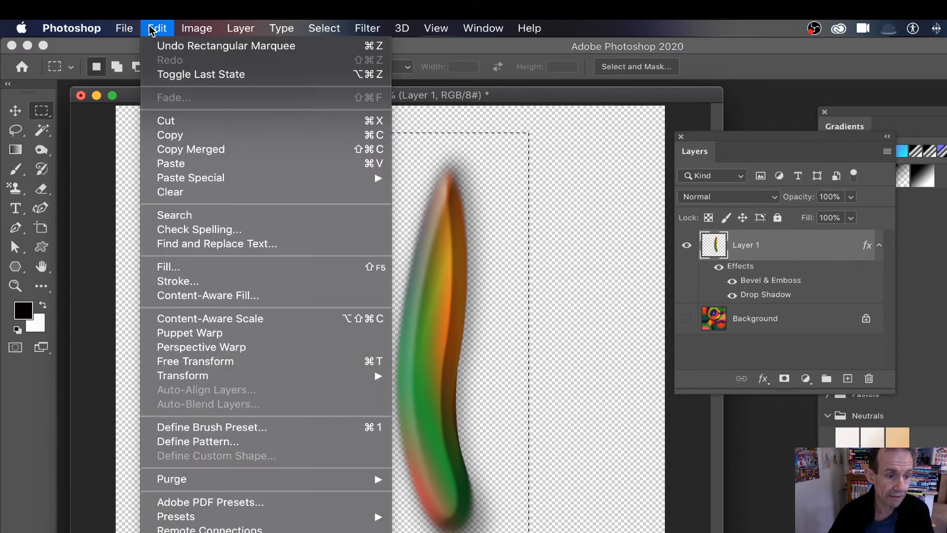
click(218, 438)
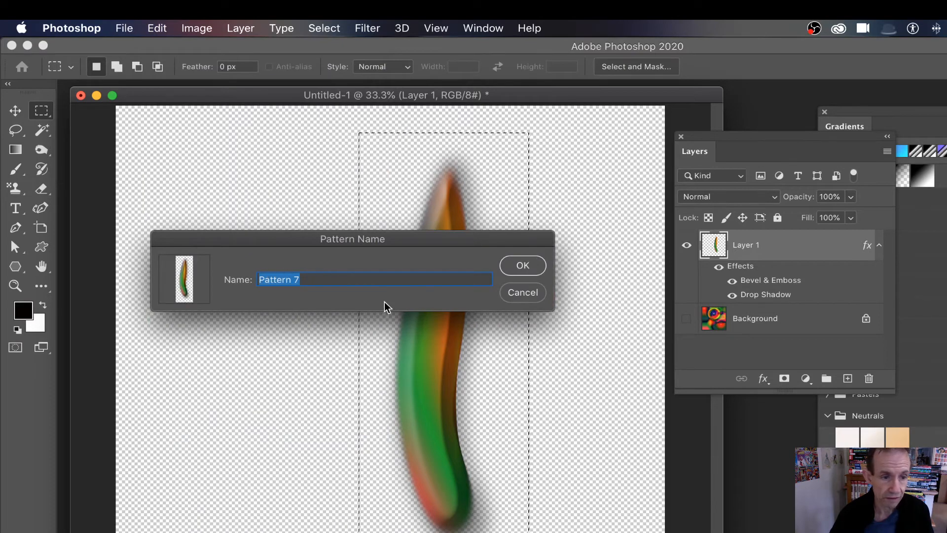
click(531, 266)
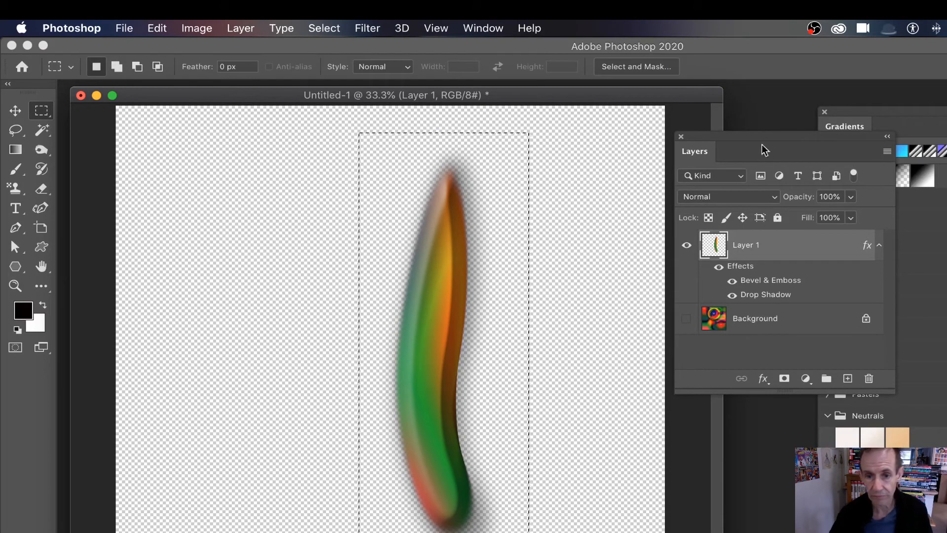
click(687, 318)
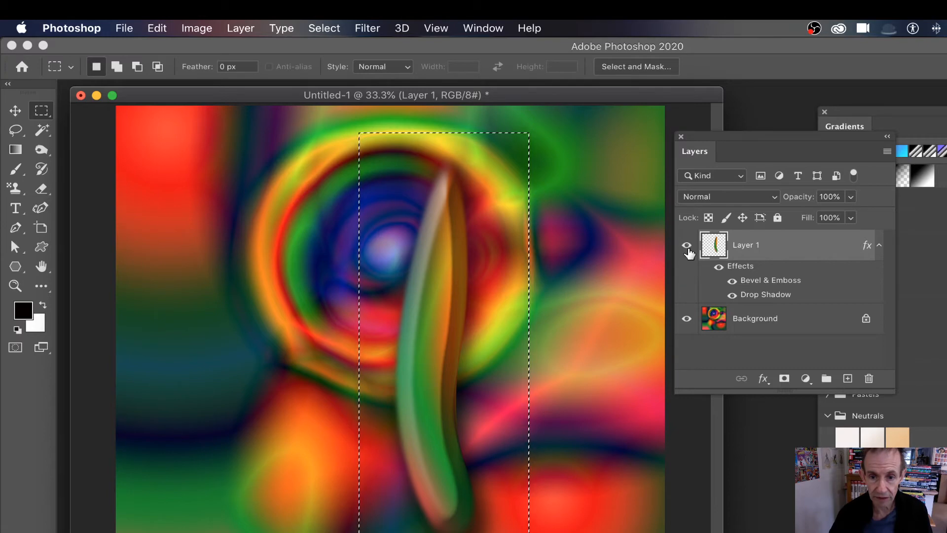
Clear the selection and delete Layer 1, leaving only the Background
click(324, 28)
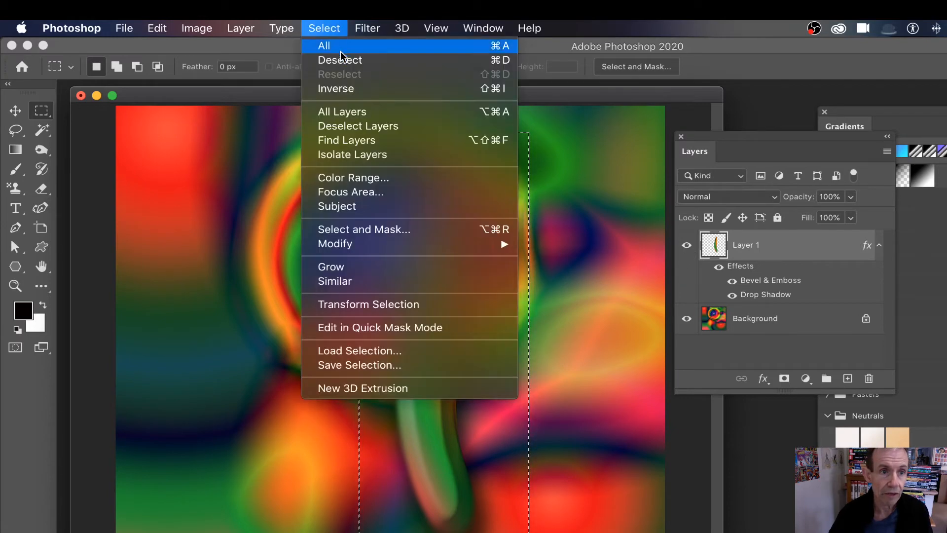
click(342, 60)
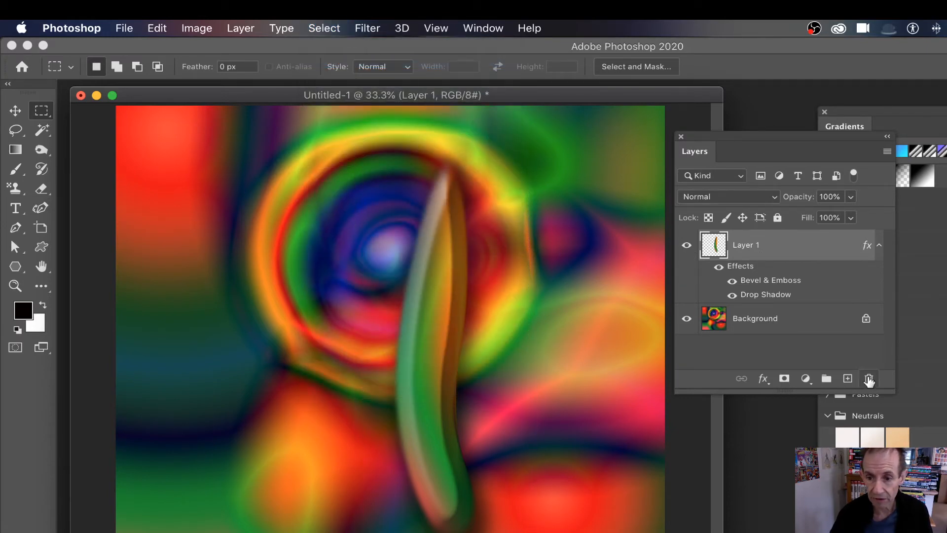
click(870, 378)
click(744, 260)
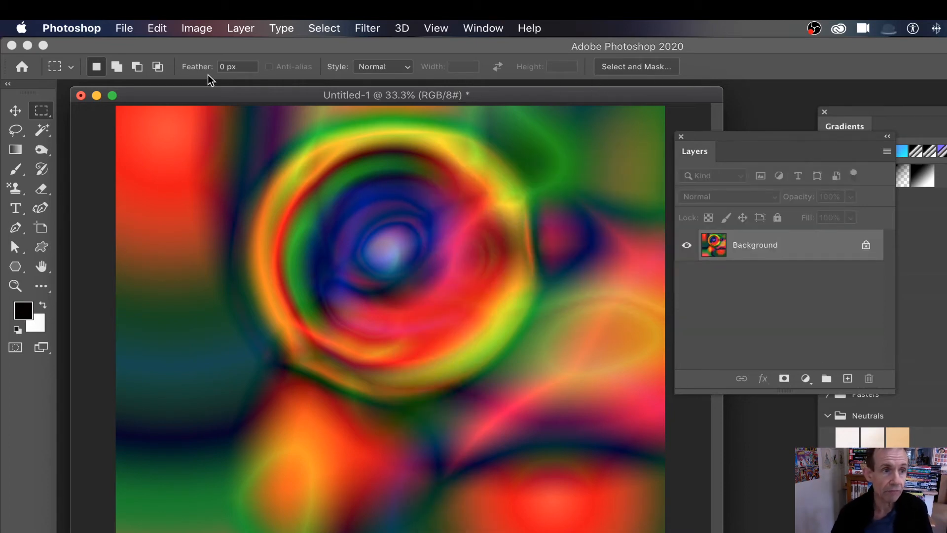
Set up an Edit > Fill with Pattern contents using the new leaf pattern
click(162, 28)
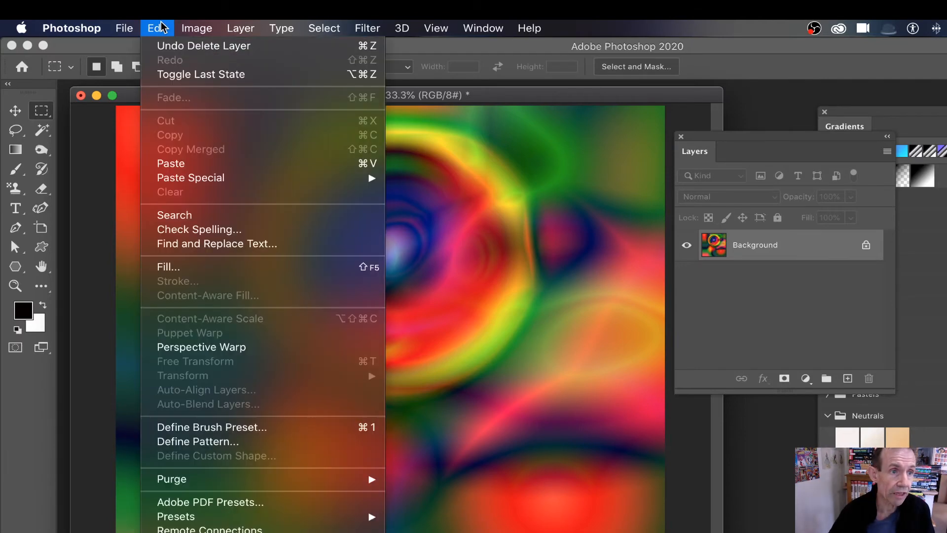
click(206, 270)
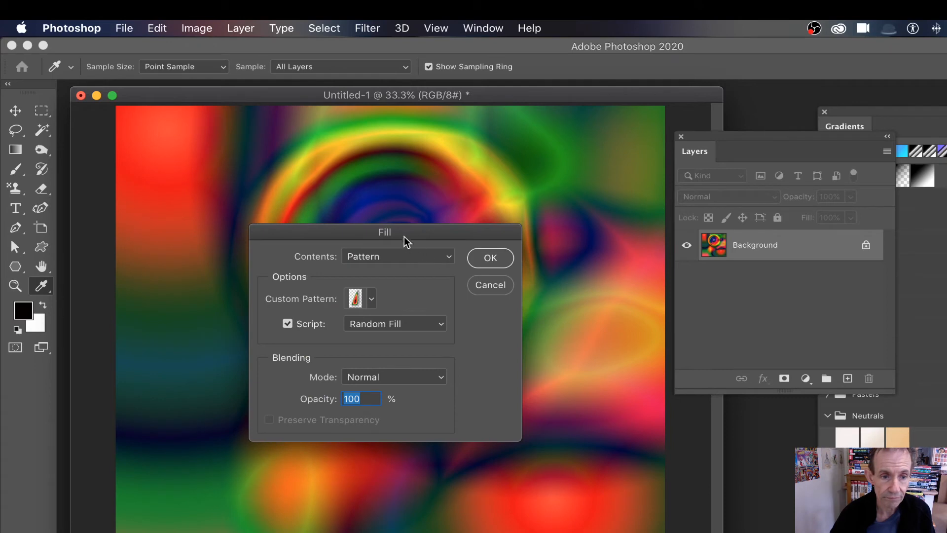
drag(407, 240, 501, 142)
click(487, 155)
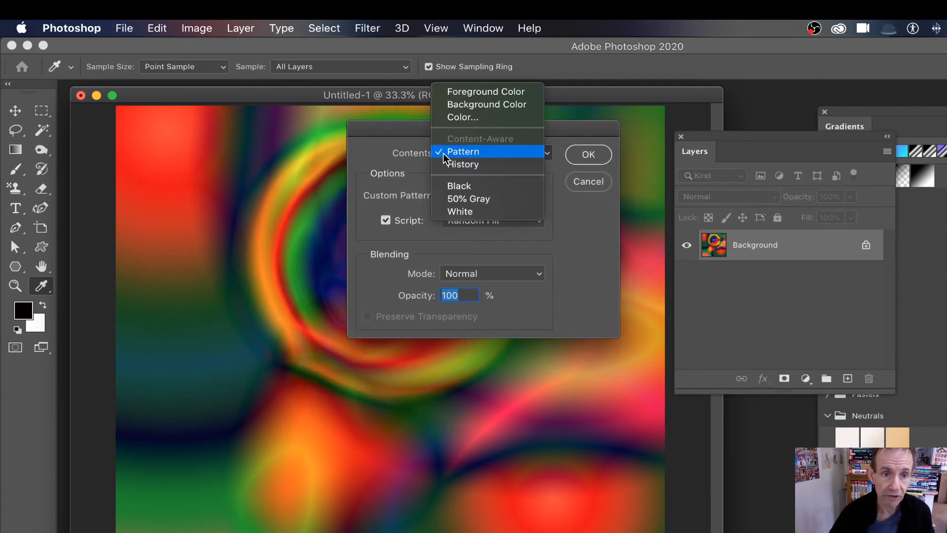
click(508, 154)
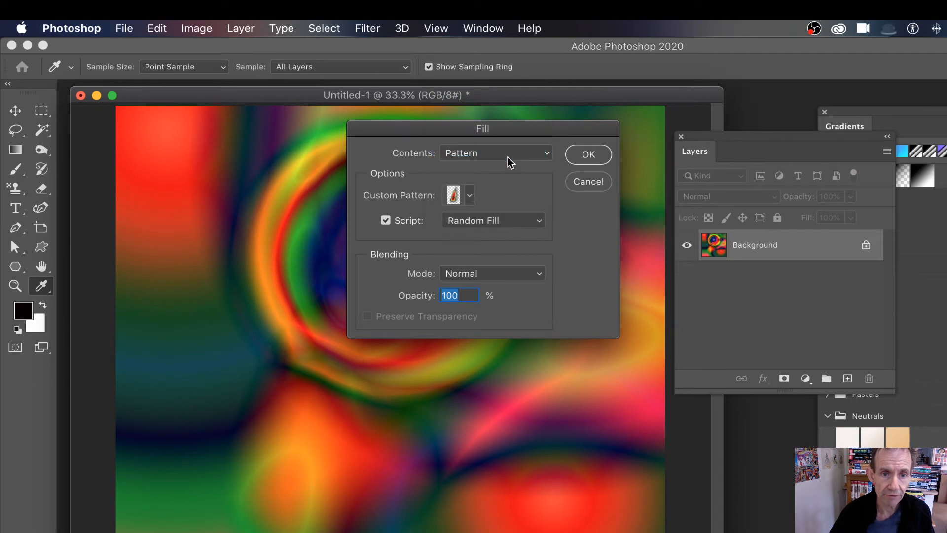
click(472, 196)
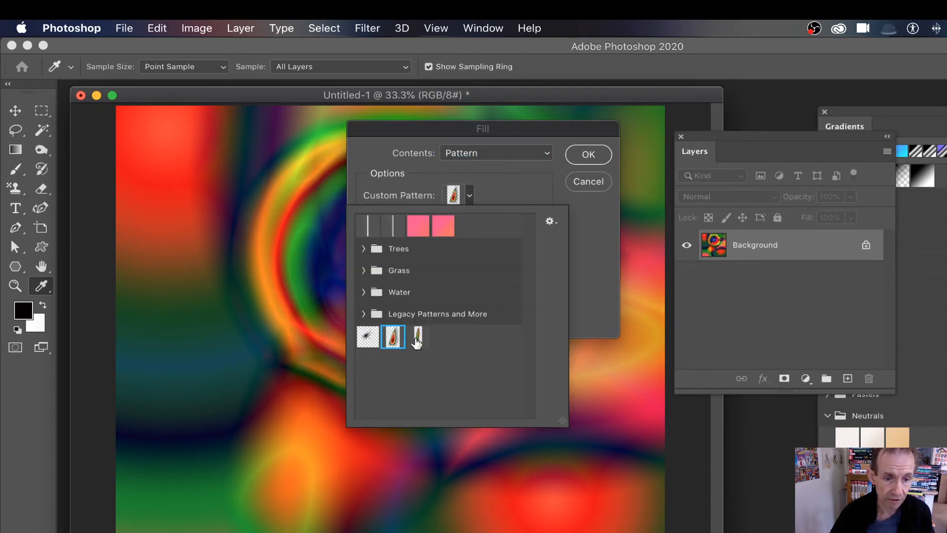
click(419, 340)
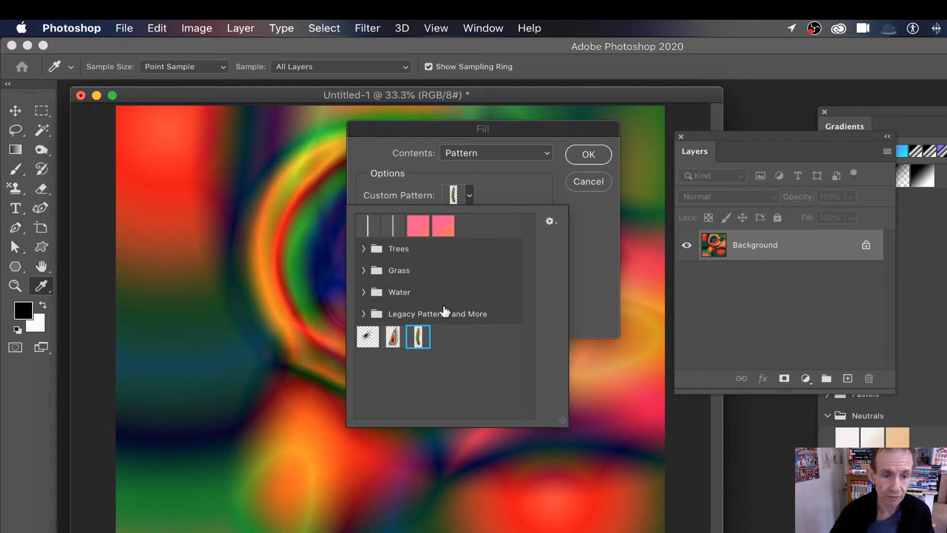
click(607, 300)
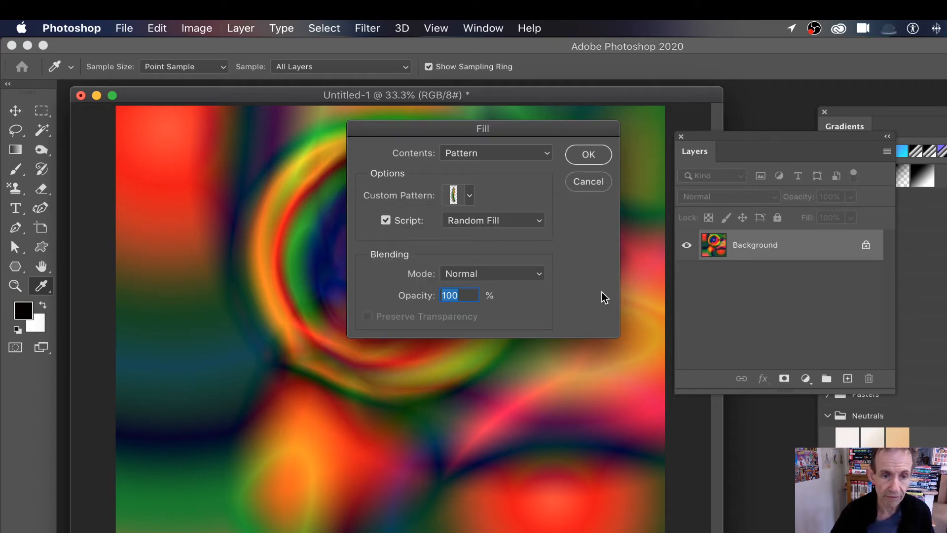
Keep the scripted fill enabled with Random Fill and run it
click(387, 221)
click(385, 221)
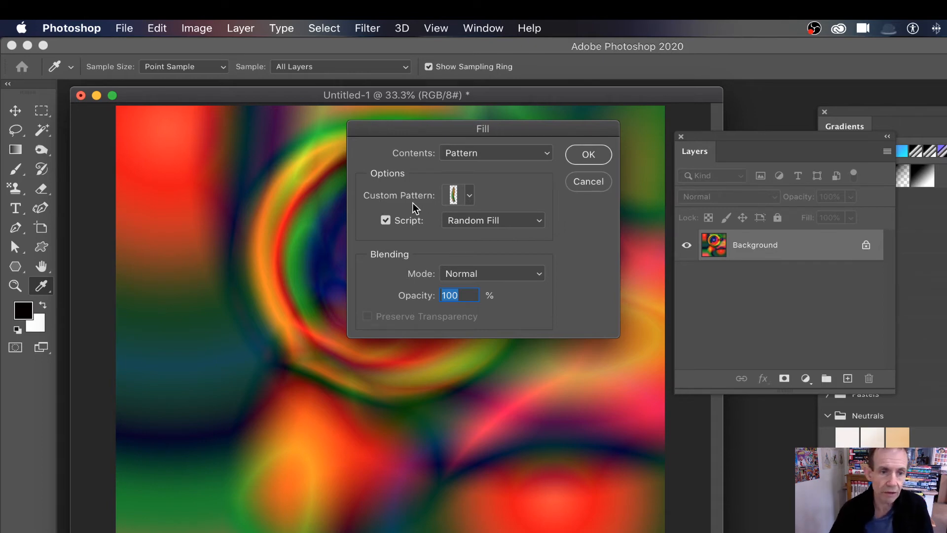
click(384, 222)
click(387, 221)
click(505, 223)
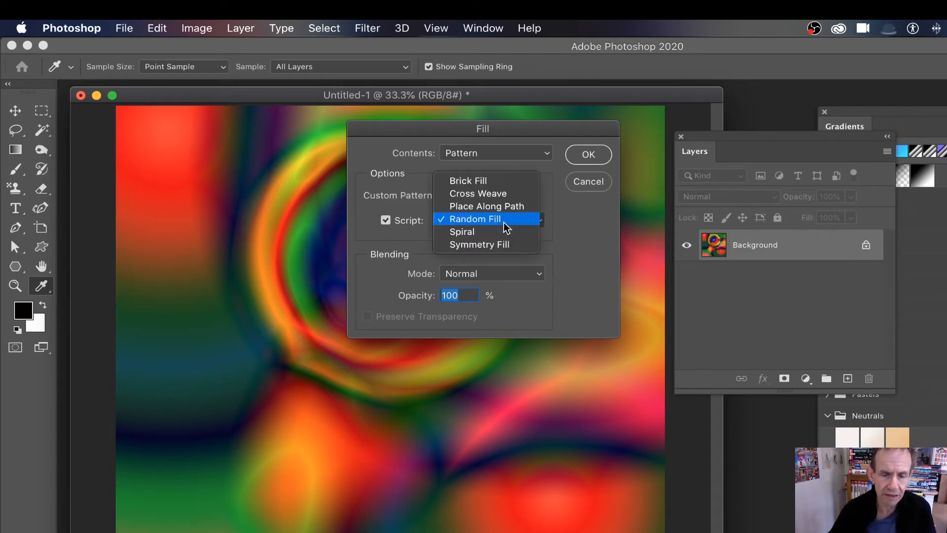
click(497, 225)
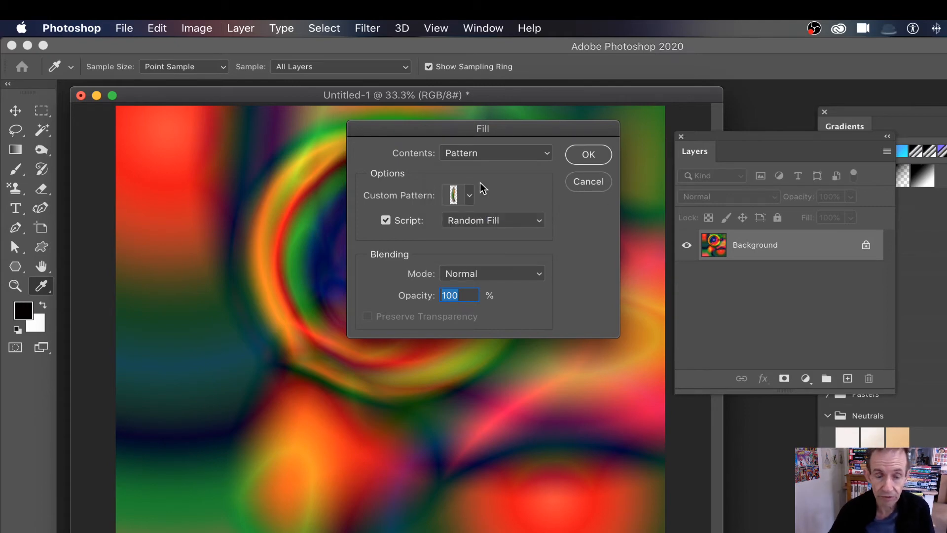
click(578, 157)
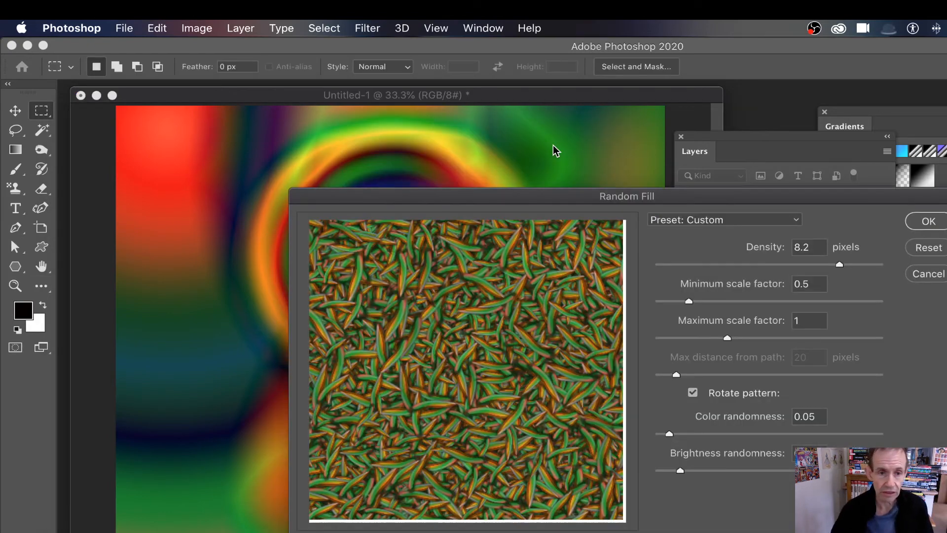
Raise brightness randomness to 0.72 and apply the random leaf scatter at density 8.2
drag(570, 199, 387, 106)
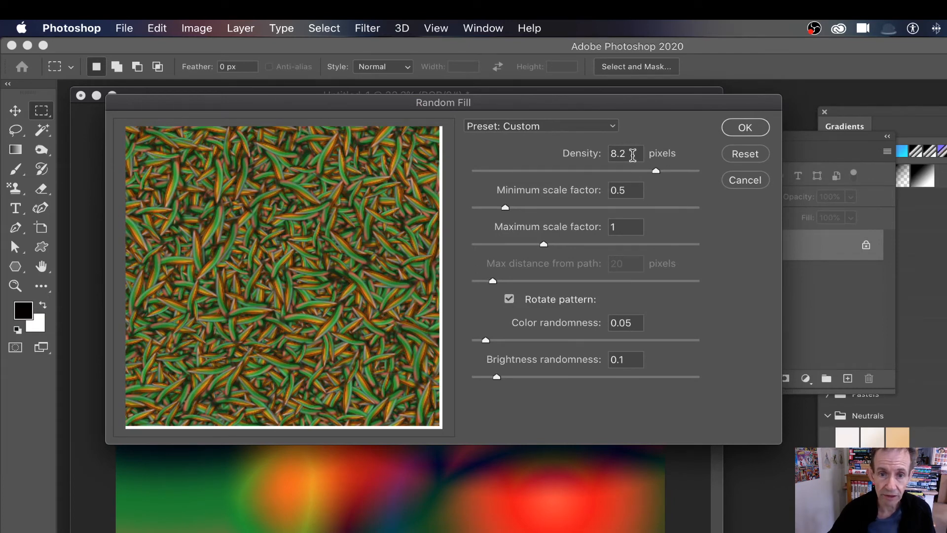
drag(633, 154, 580, 157)
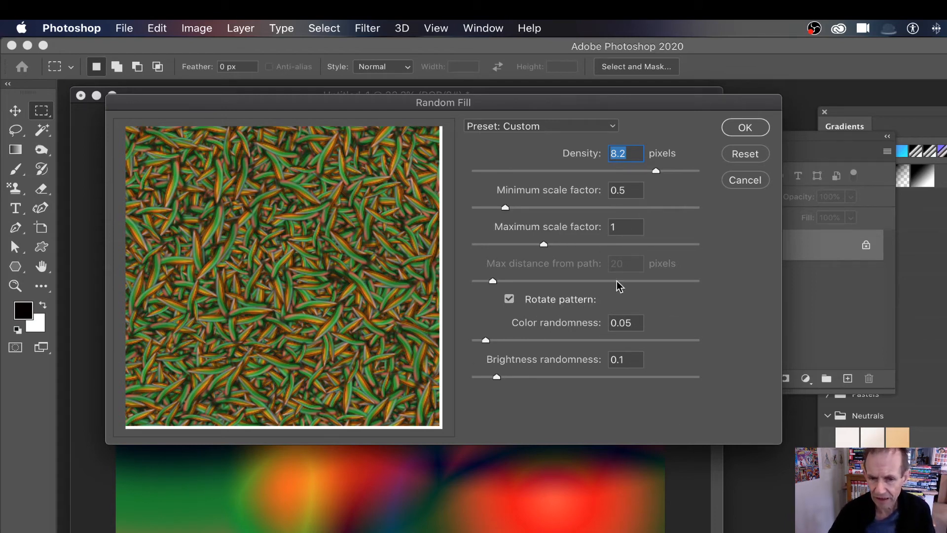
drag(496, 377, 634, 379)
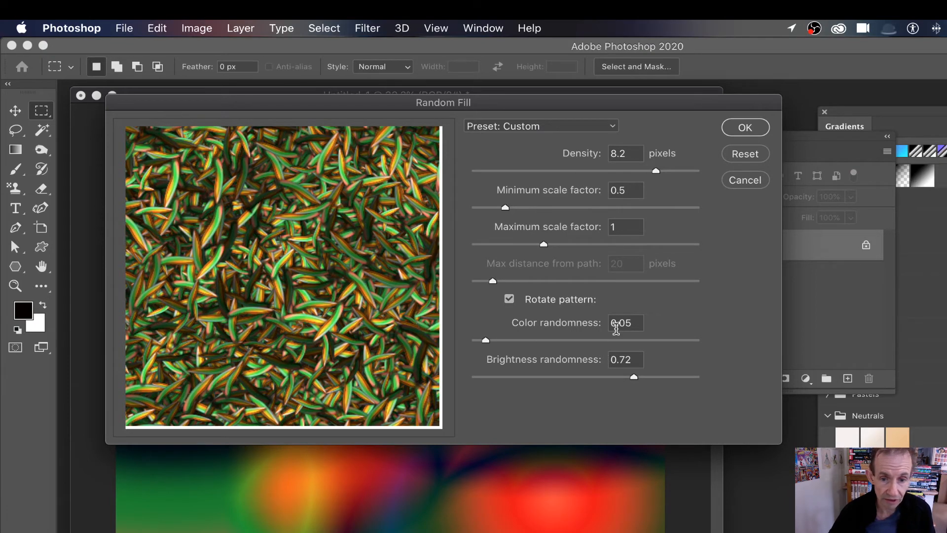
click(747, 129)
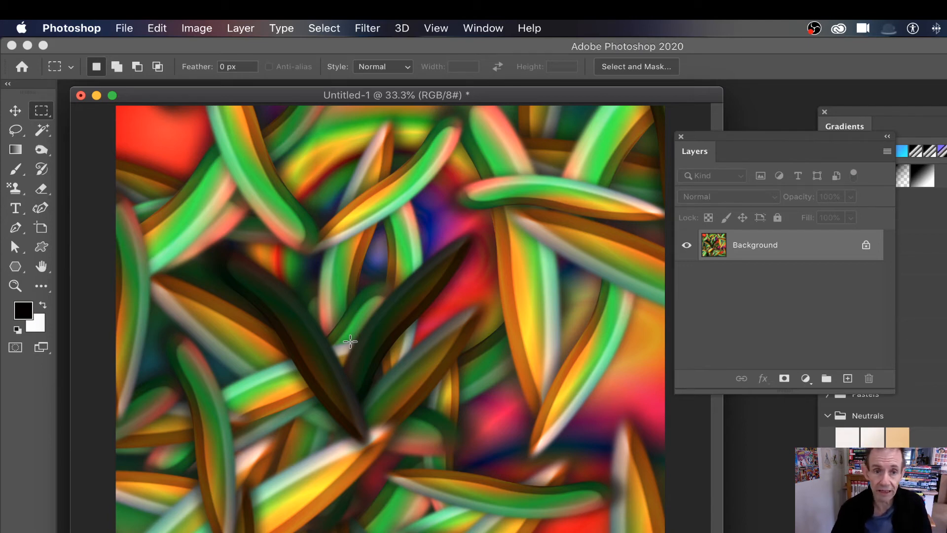
Run another Pattern Random Fill with the leaf pattern over the canvas
click(361, 28)
mouse_move(159, 30)
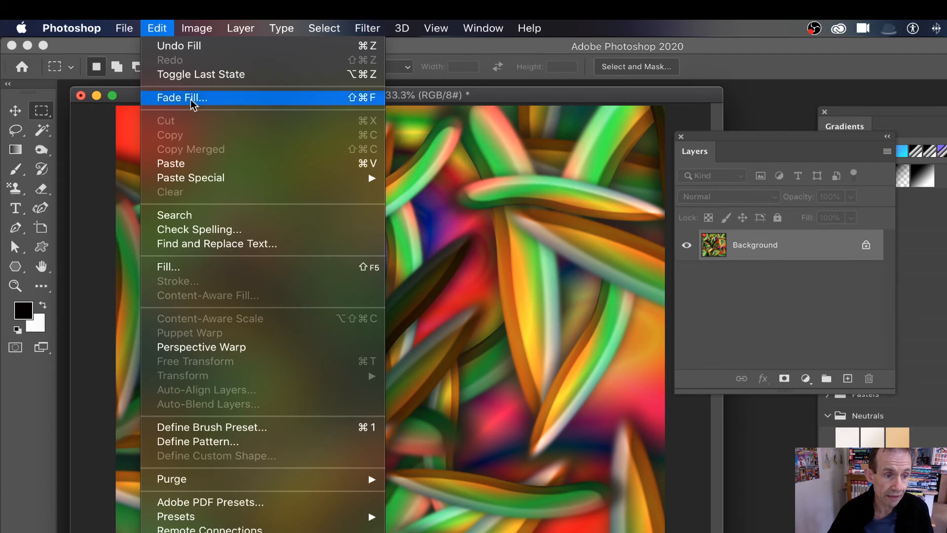
click(220, 269)
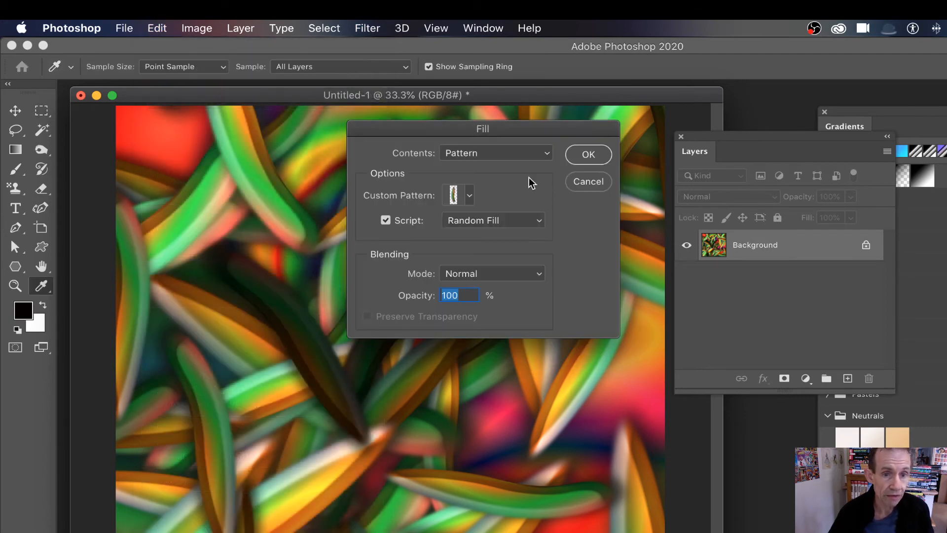
click(592, 158)
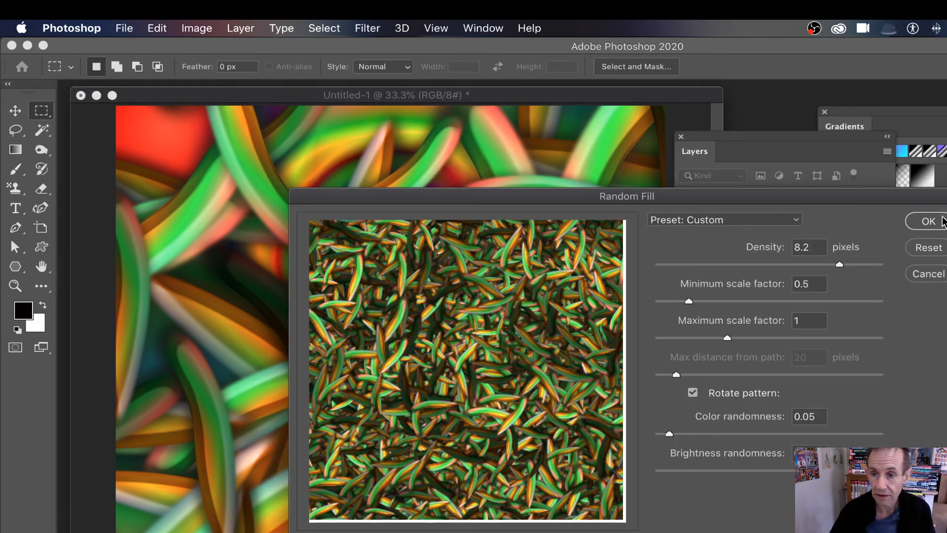
click(927, 221)
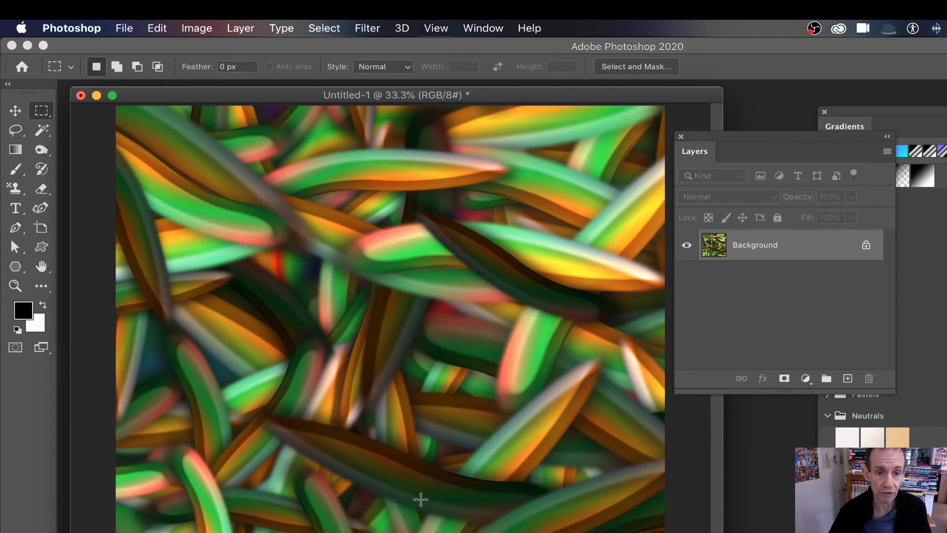
Browse the Edit and Filter menus, returning to Edit for the next fill
click(149, 31)
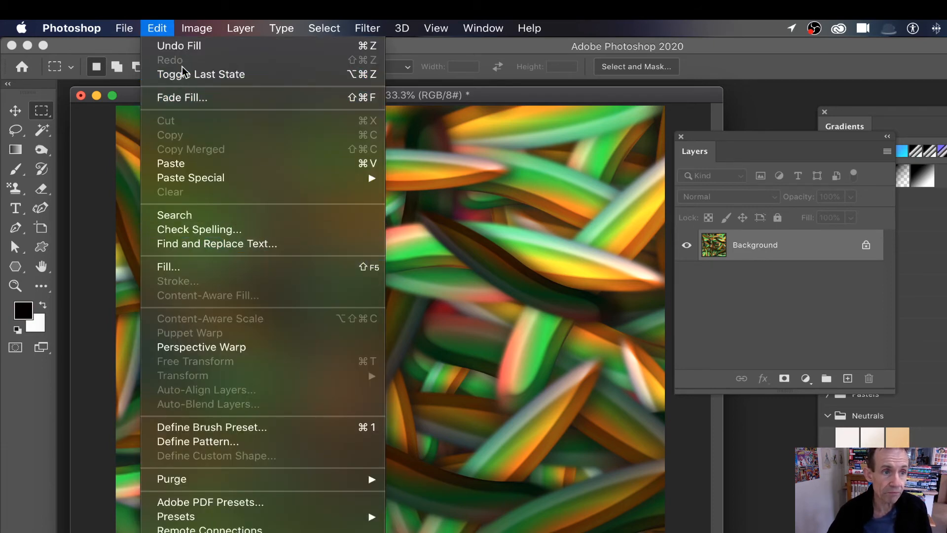
click(365, 28)
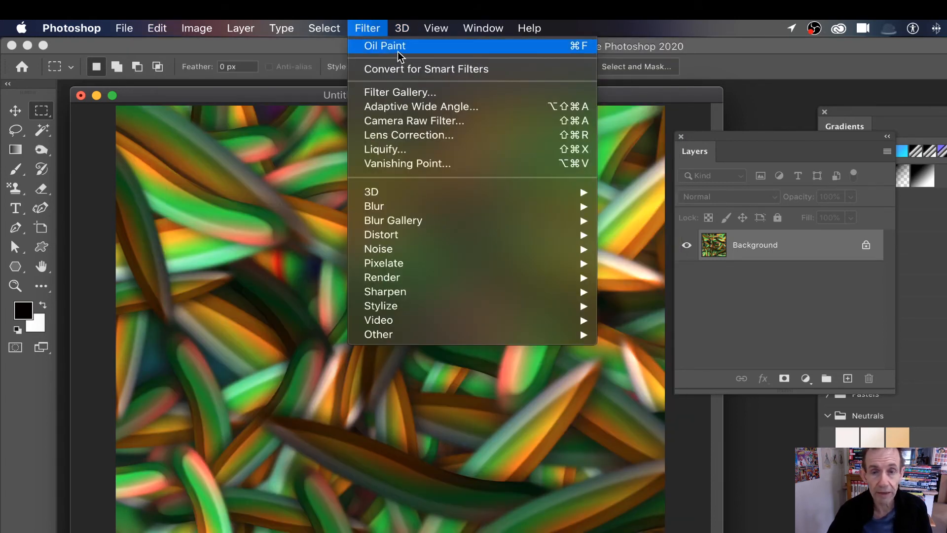
click(151, 30)
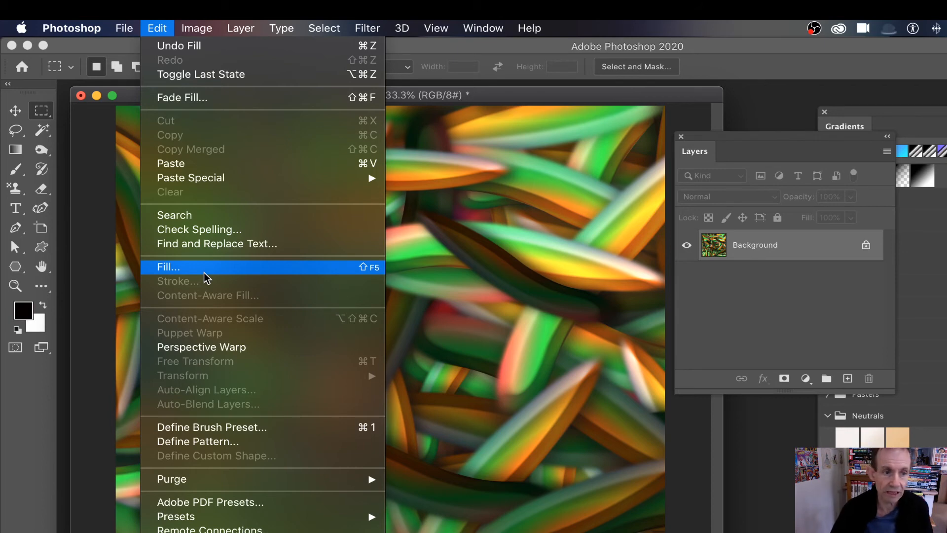
Fill with the leaf pattern using the Symmetry Fill script instead of Random Fill
click(202, 272)
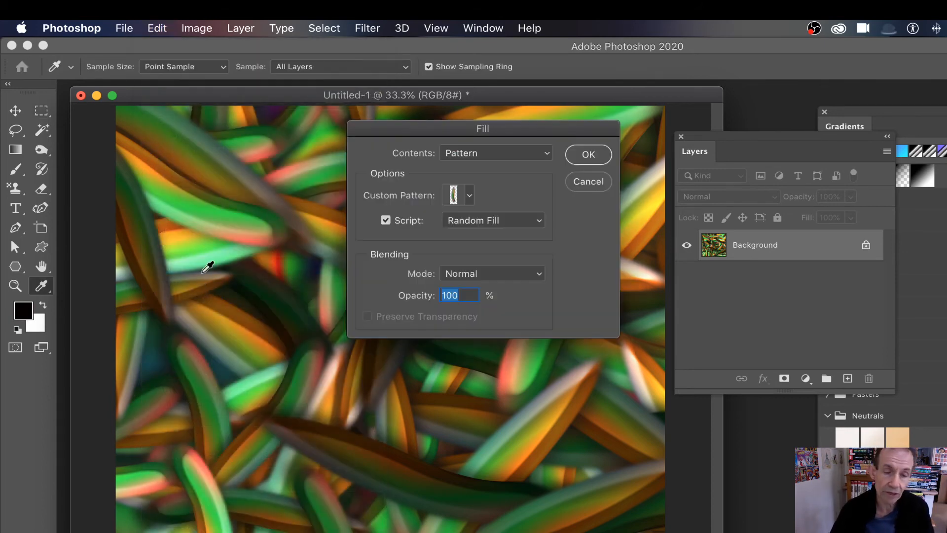
click(469, 195)
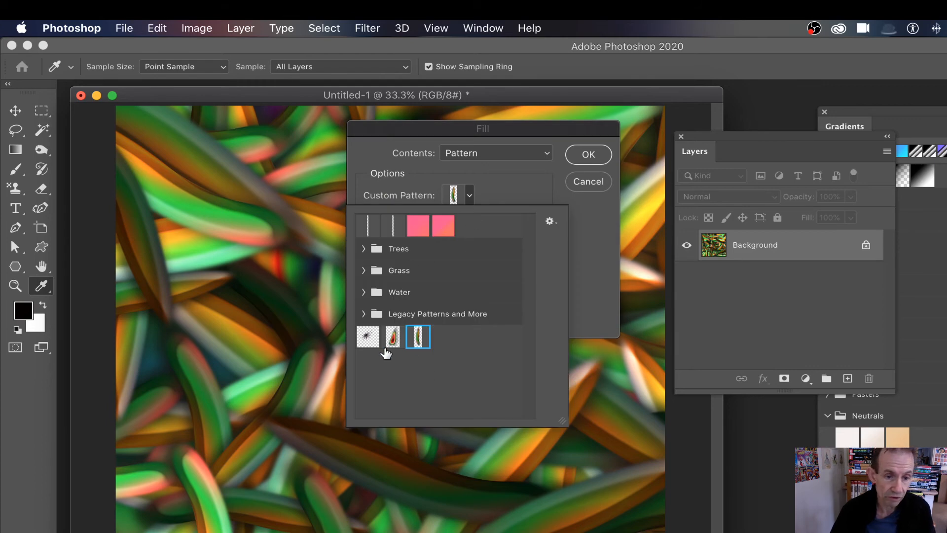
click(528, 195)
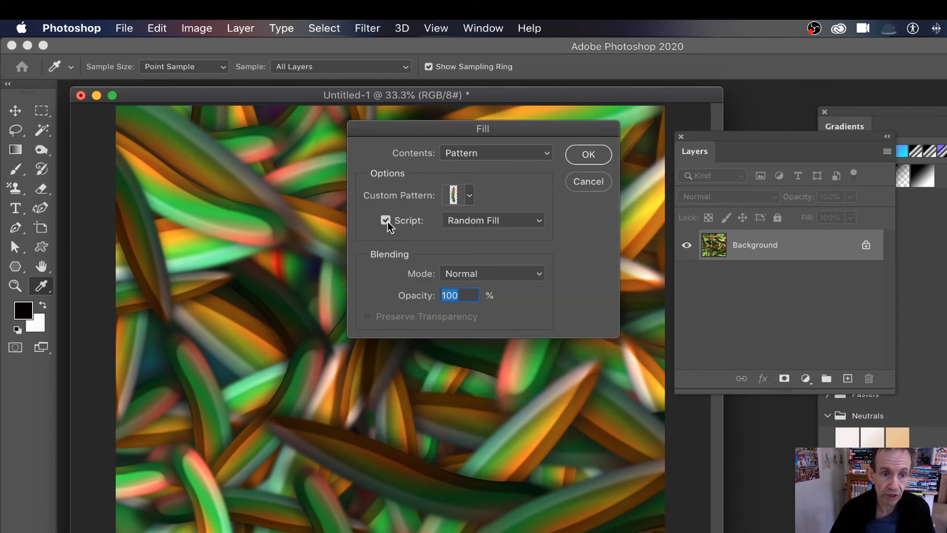
click(499, 226)
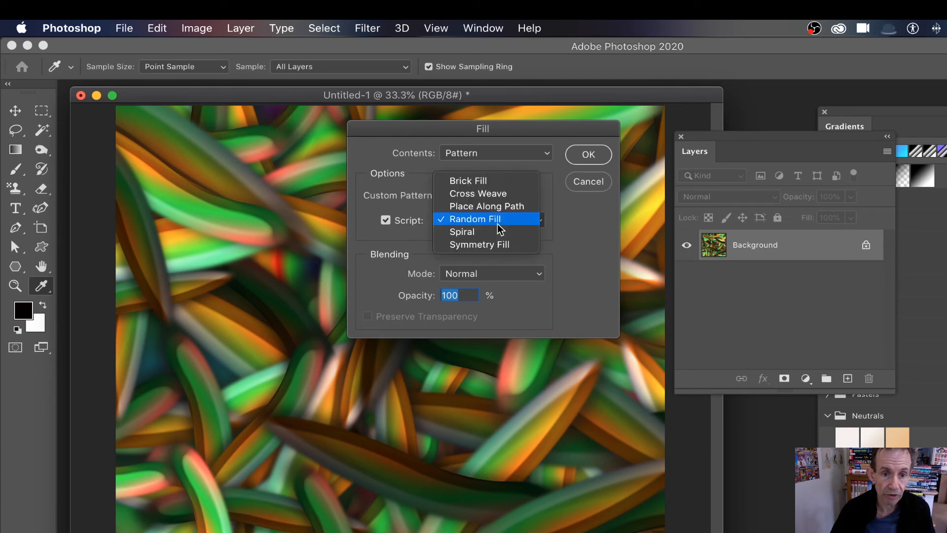
click(478, 246)
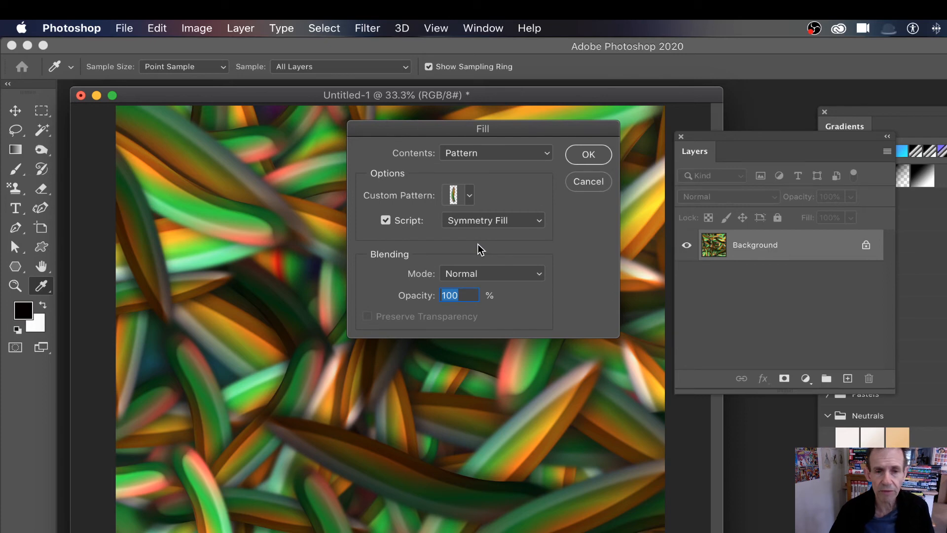
click(588, 156)
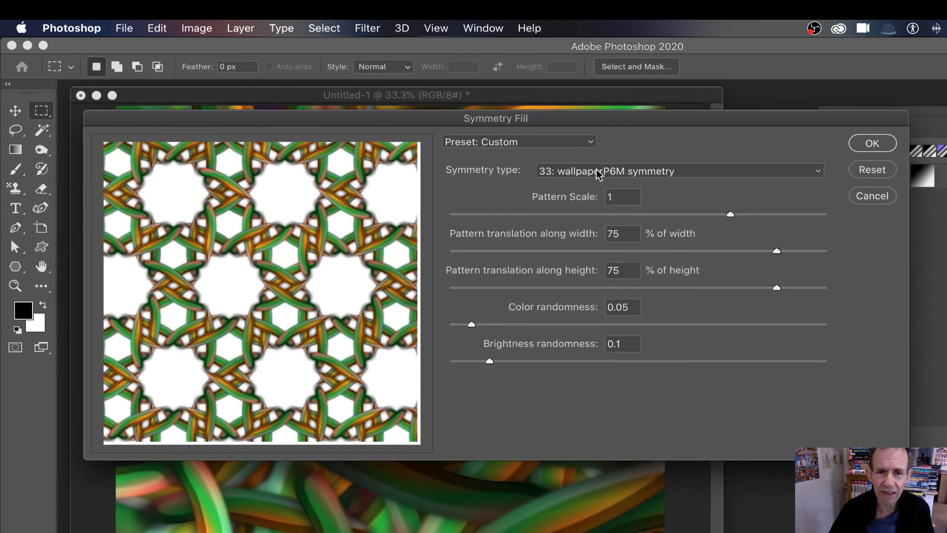
Choose 7: dilative rotation symmetry as the Symmetry Fill type
click(601, 176)
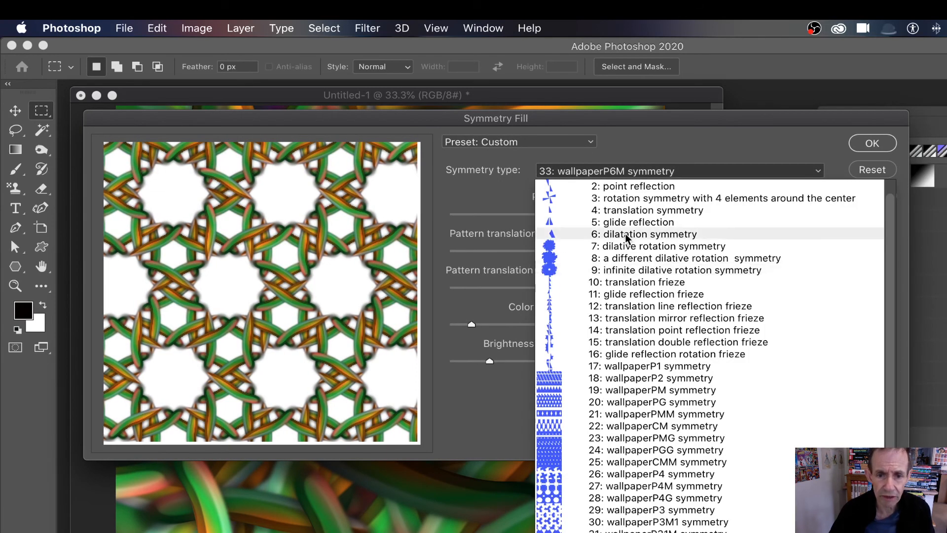
click(627, 247)
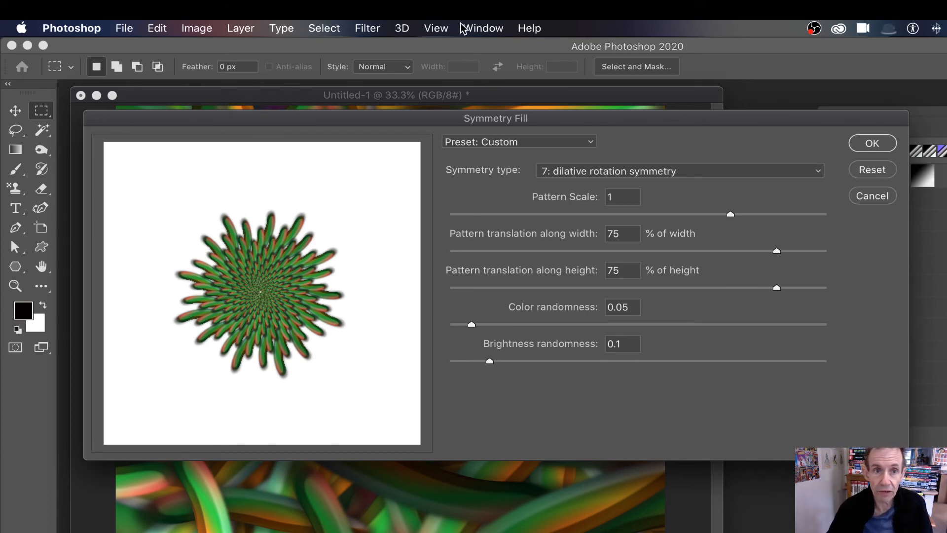
click(472, 29)
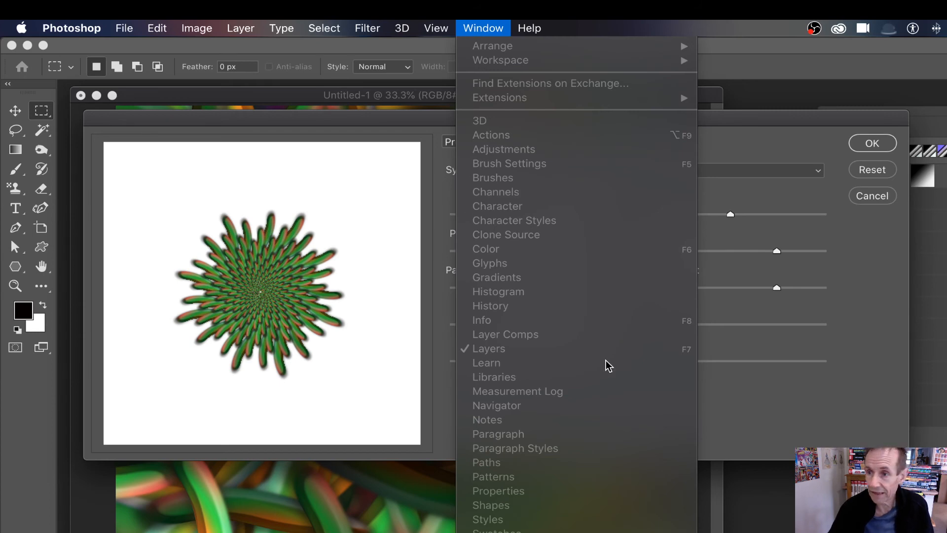
key(Escape)
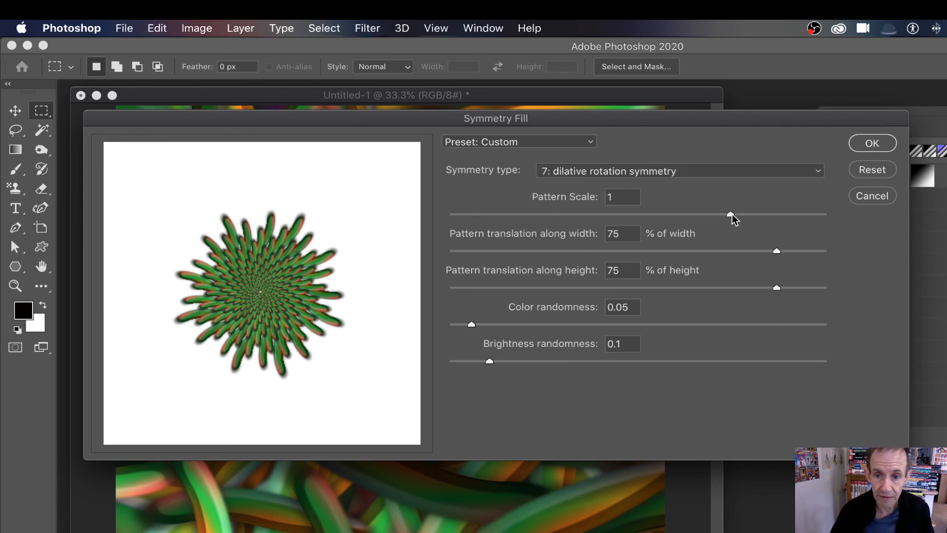
Set scale 1.25, width translation 2%, colour randomness 0.77, height translation -47%, then apply
drag(732, 215, 826, 214)
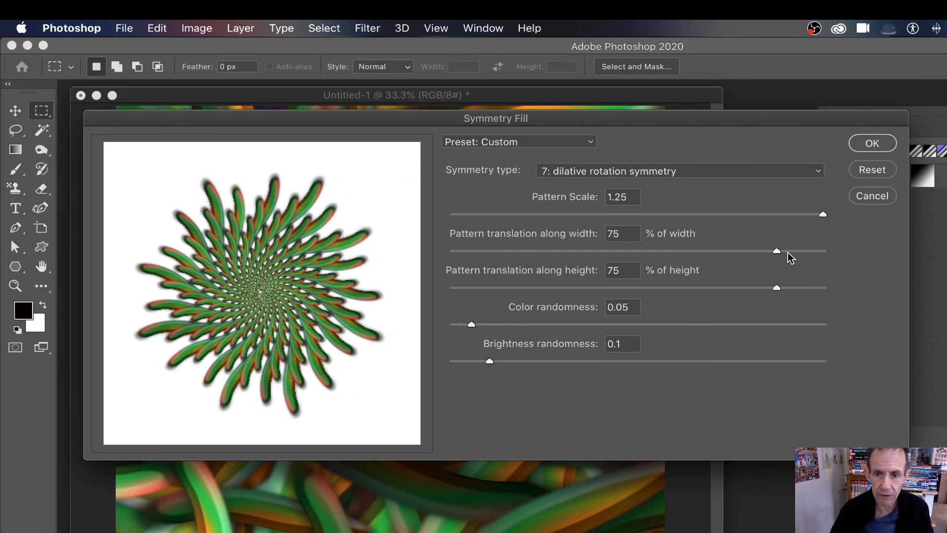
drag(778, 251, 641, 256)
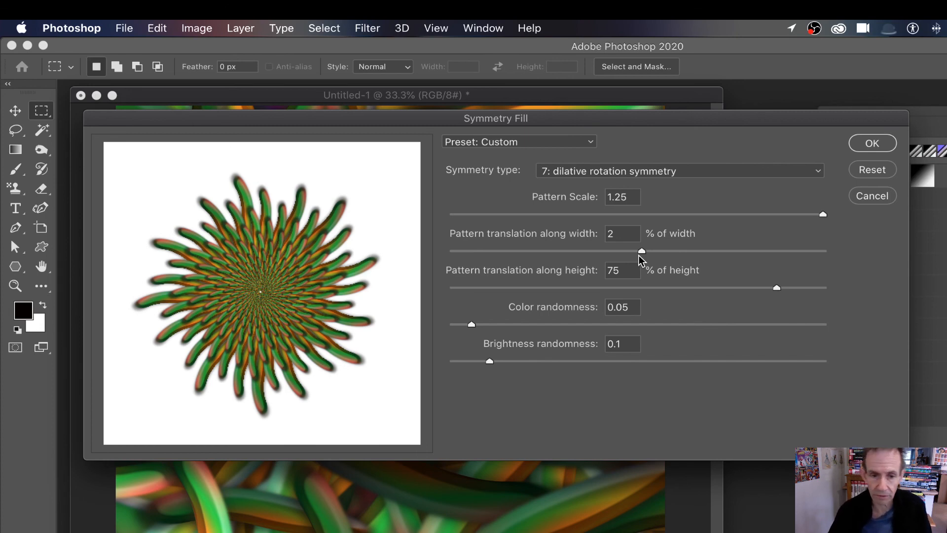
click(597, 326)
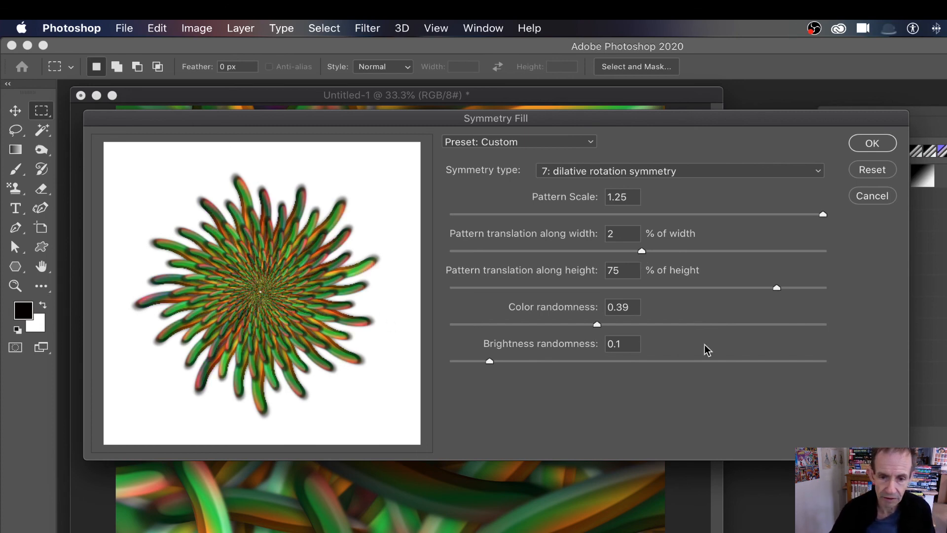
click(715, 326)
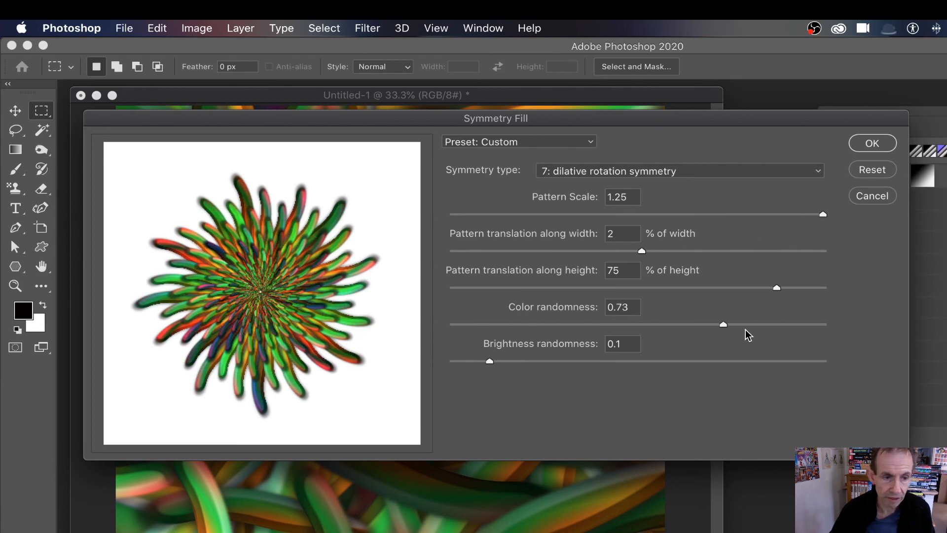
click(739, 325)
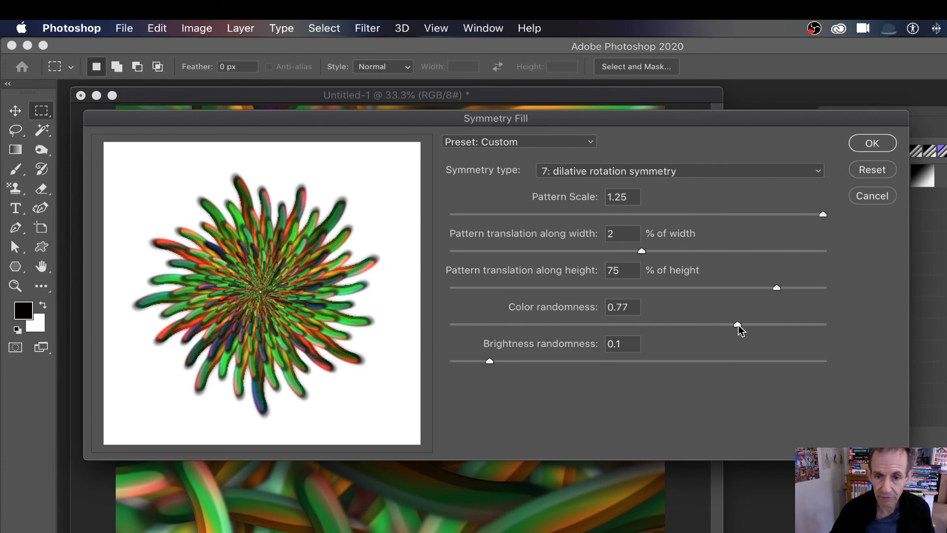
click(764, 289)
drag(582, 288, 551, 288)
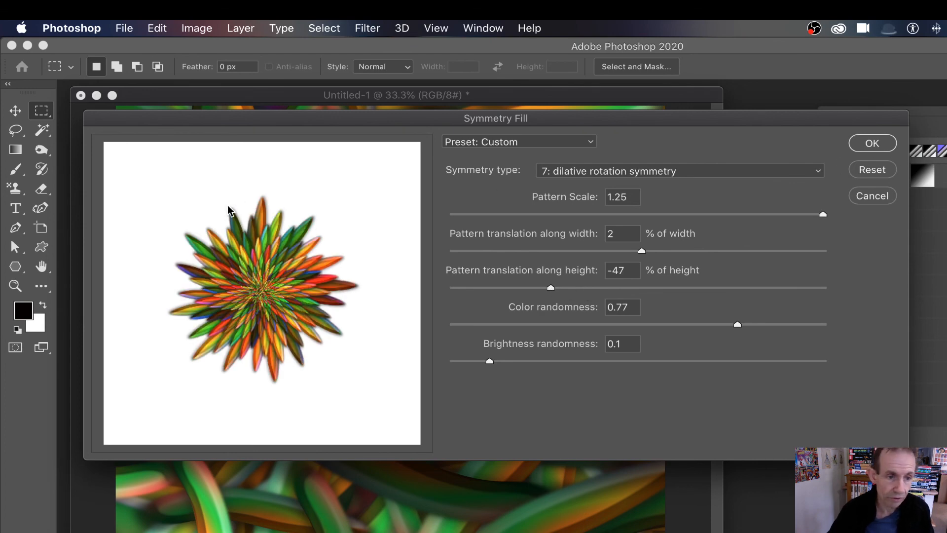
click(872, 144)
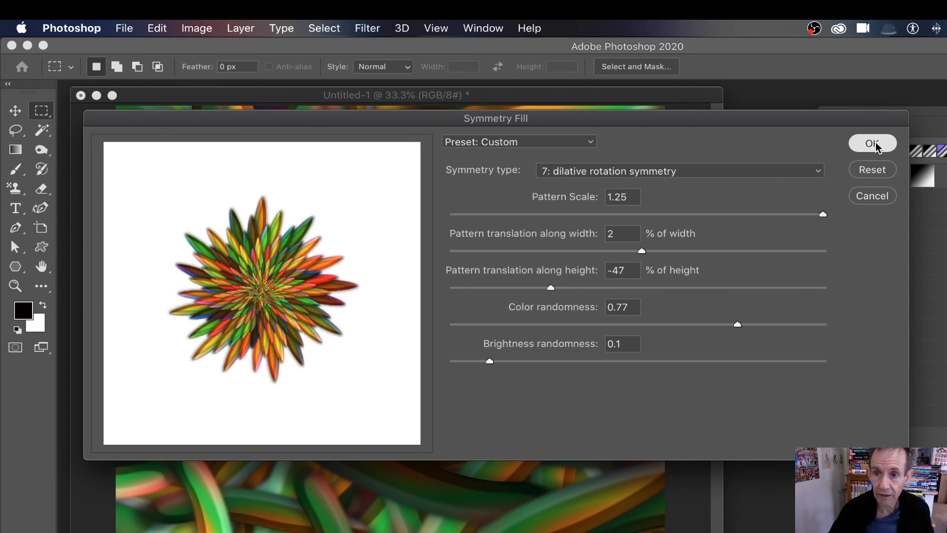